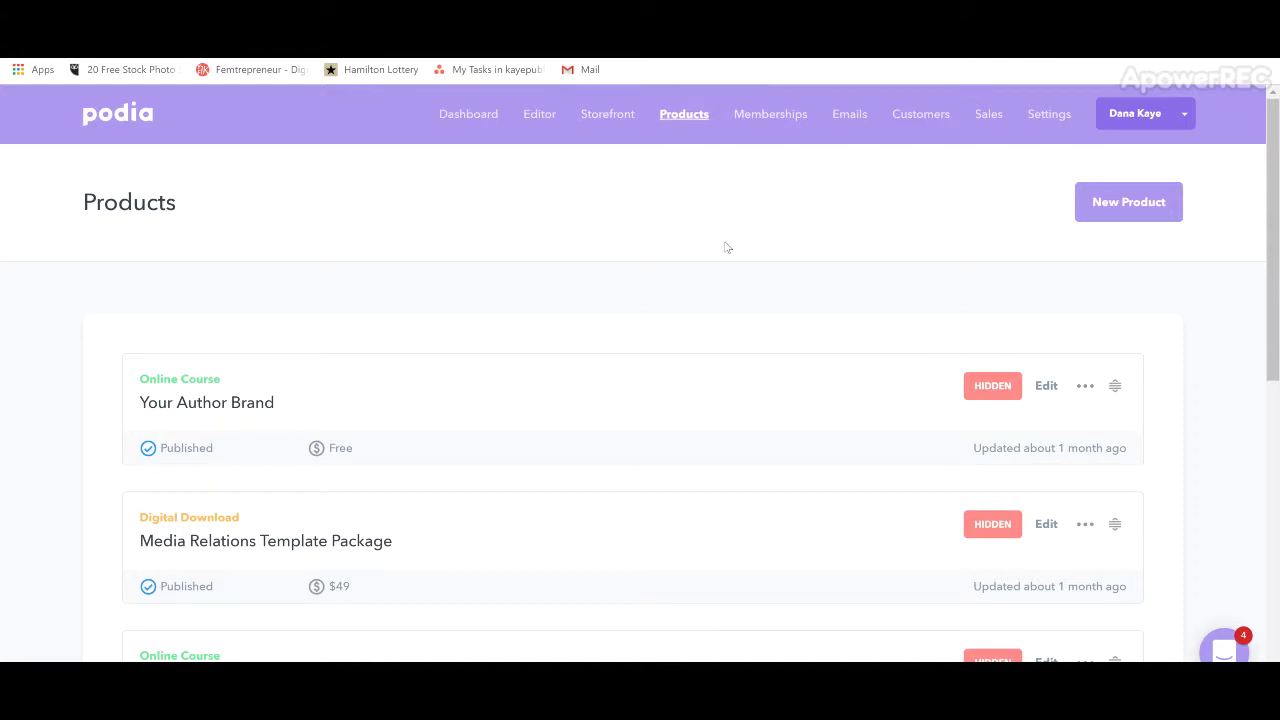
Step: Create an online course 'My Cool Test E-Course' whose description says it shows how easy creating online courses with Podia is
click(1130, 203)
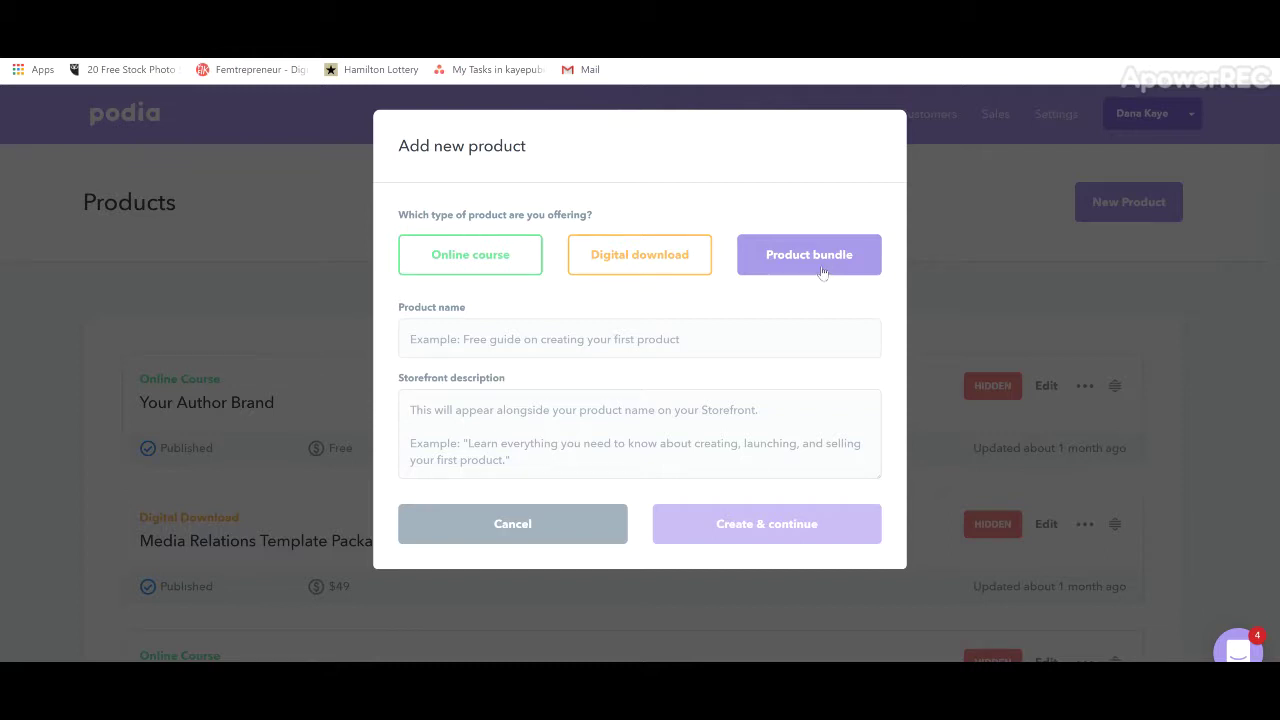
click(474, 254)
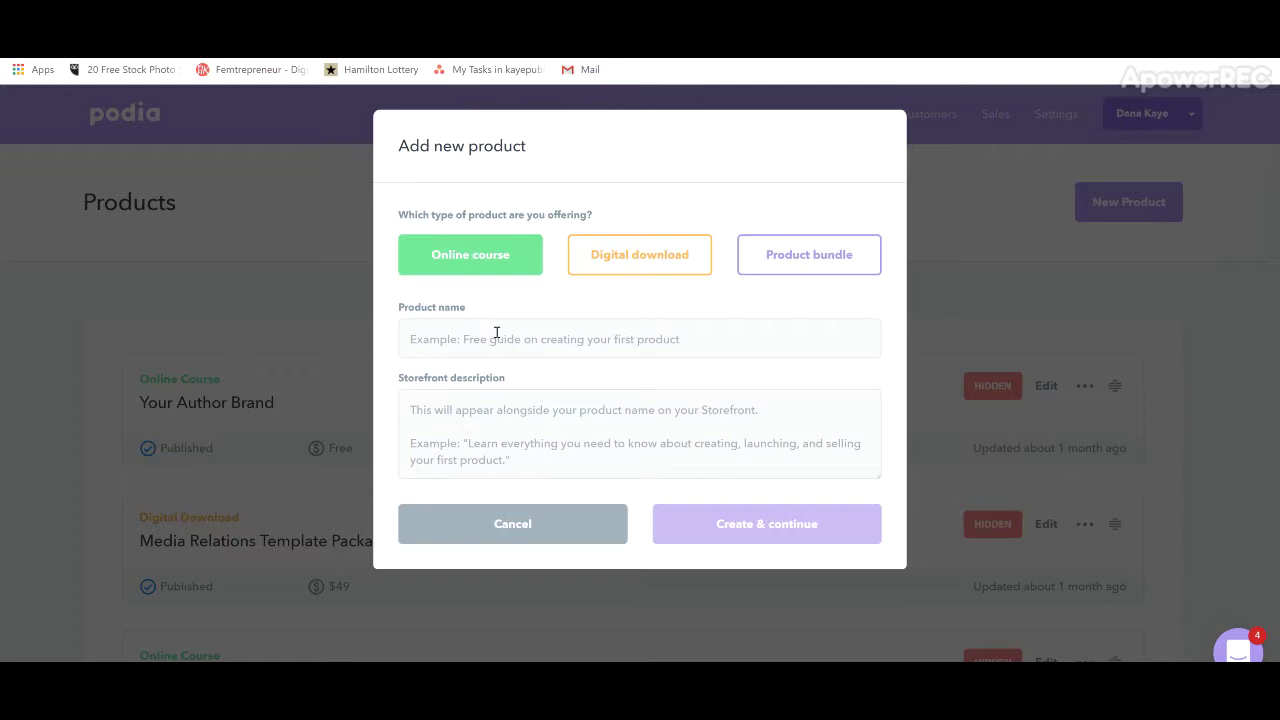
click(508, 338)
text(My )
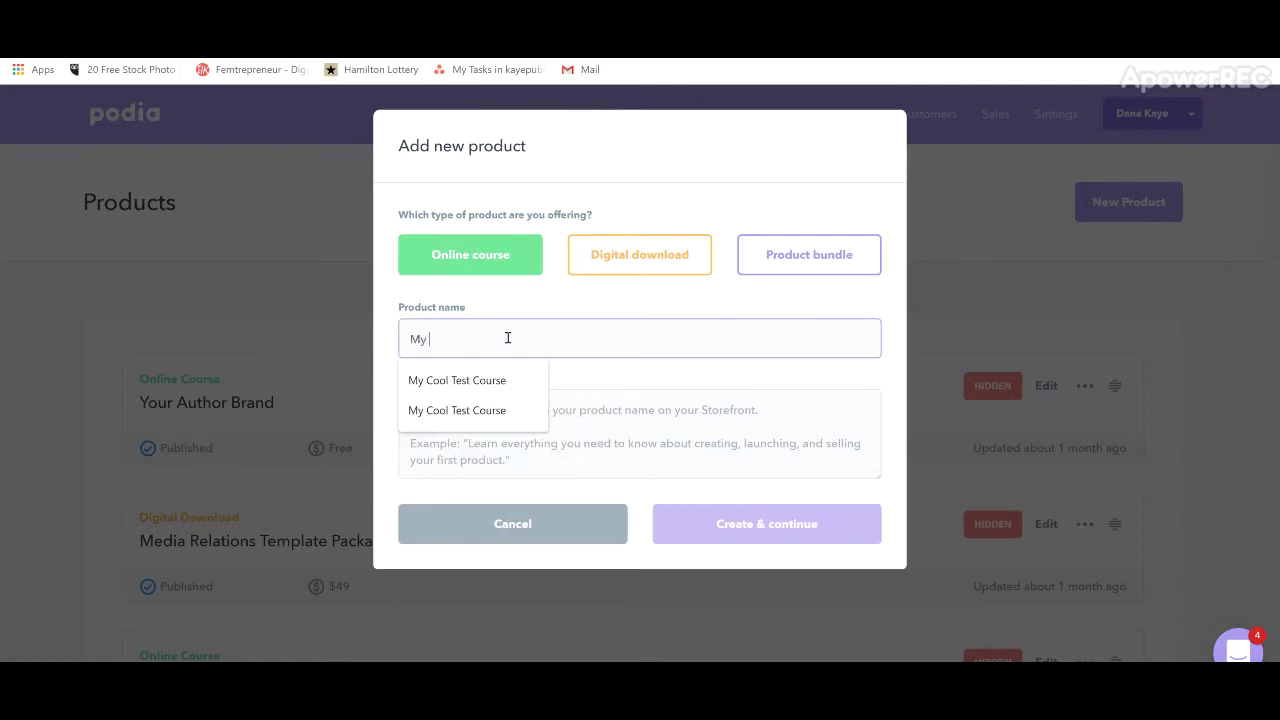
text(Cool Test E-Course)
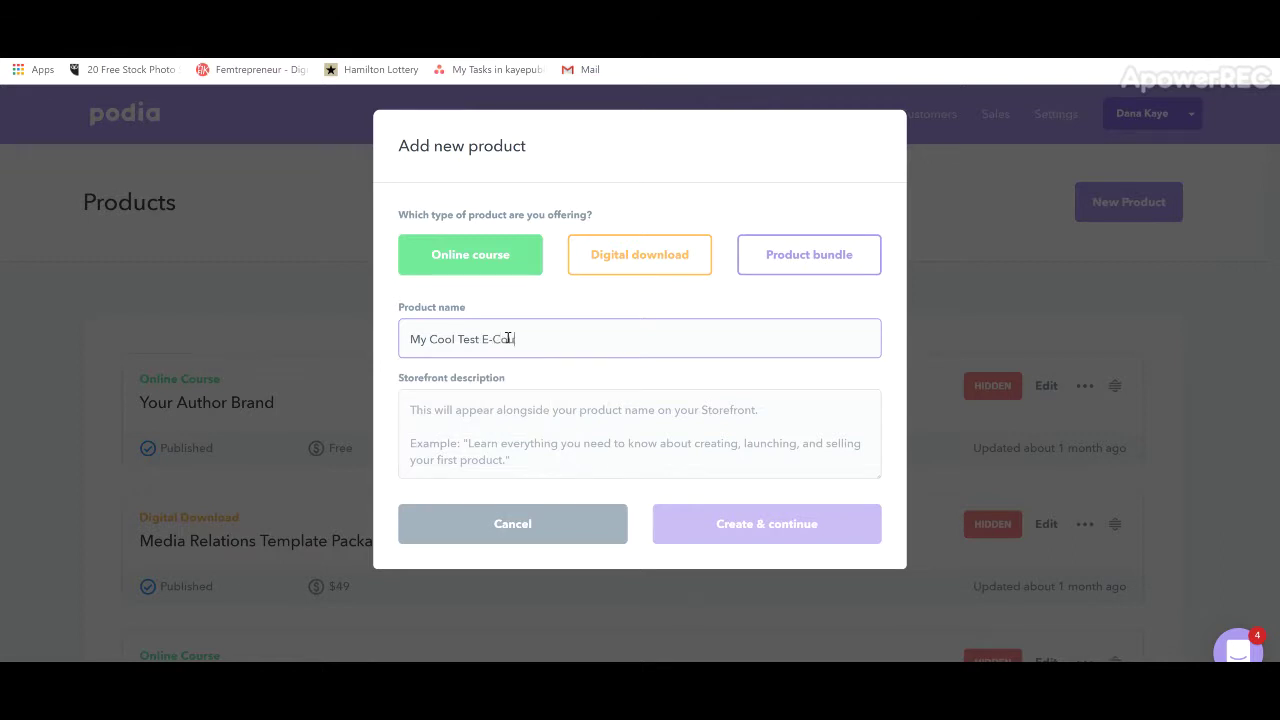
click(517, 421)
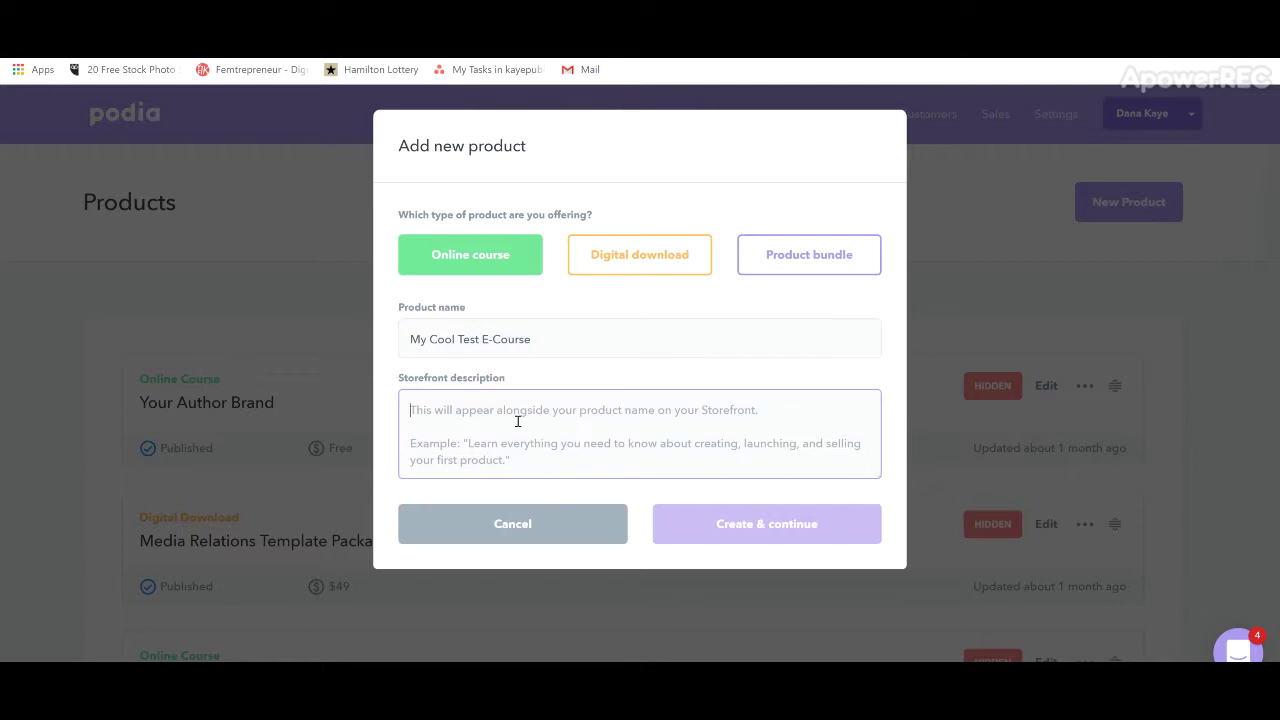
text(This cool e)
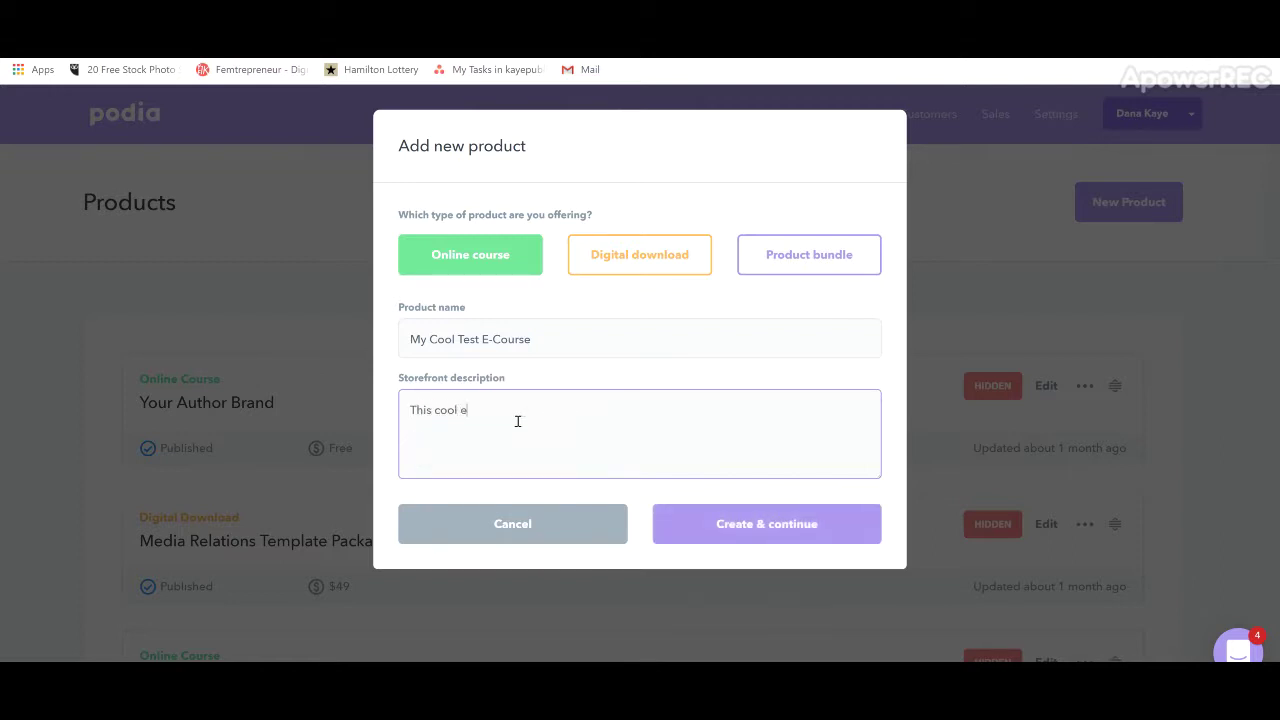
text(-course will show you how easy it is to creat)
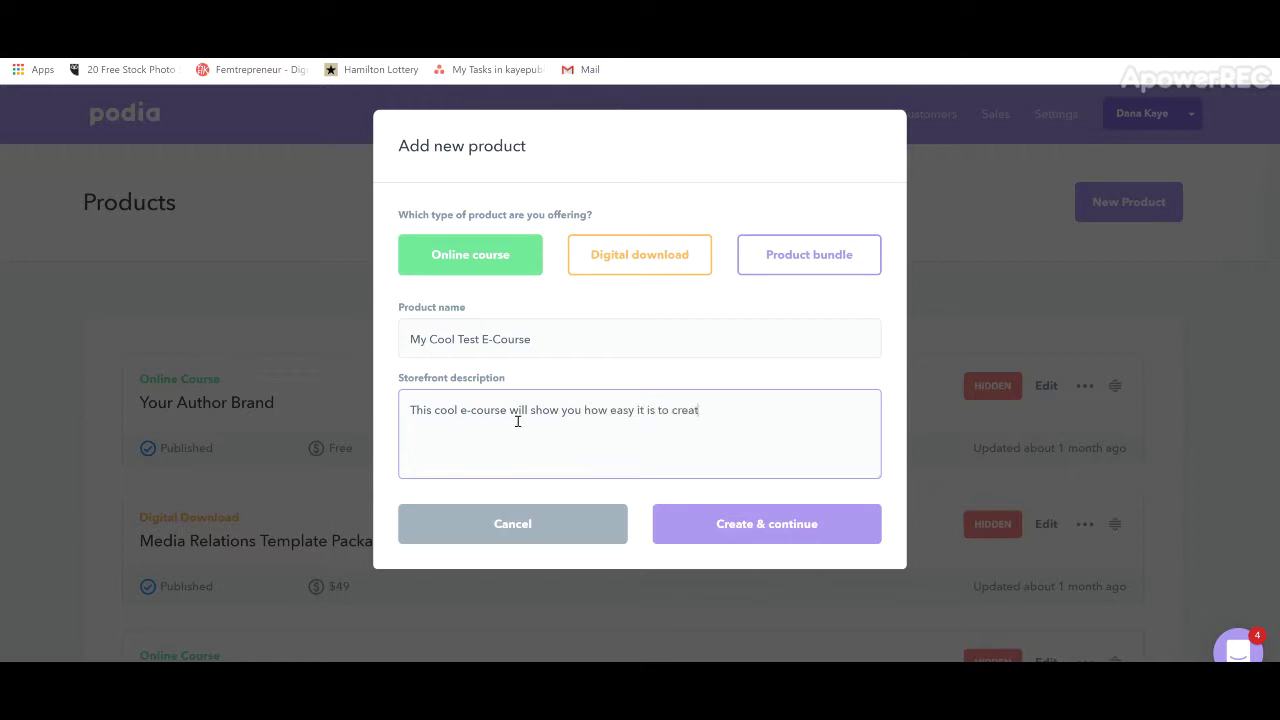
text(e online courses using podia!)
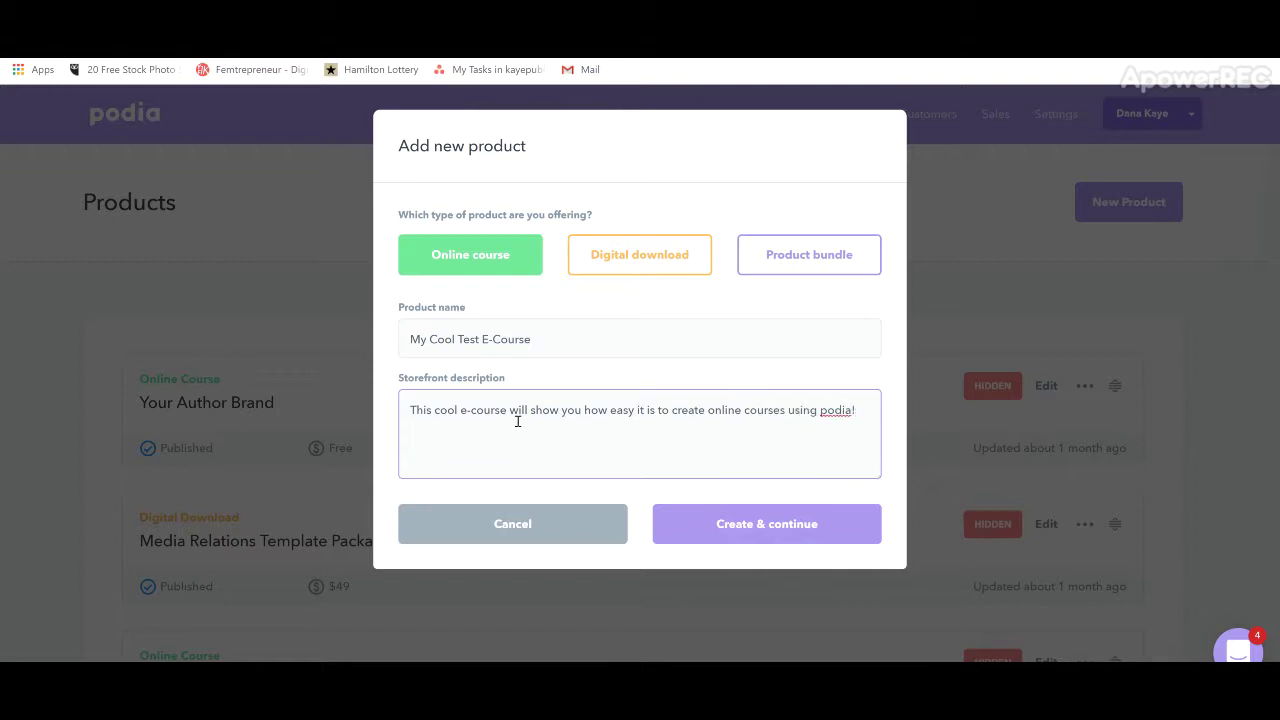
click(722, 532)
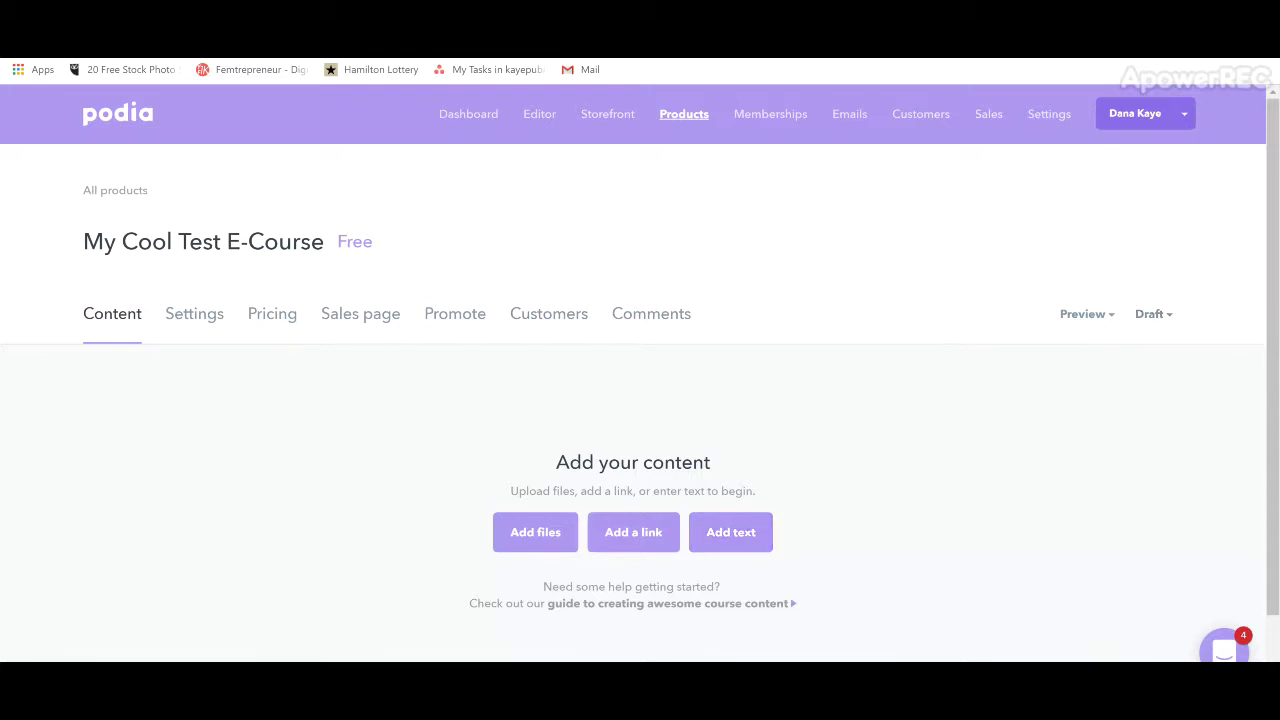
Step: Set the course price to $200 and scroll down through the Upsells section
click(268, 322)
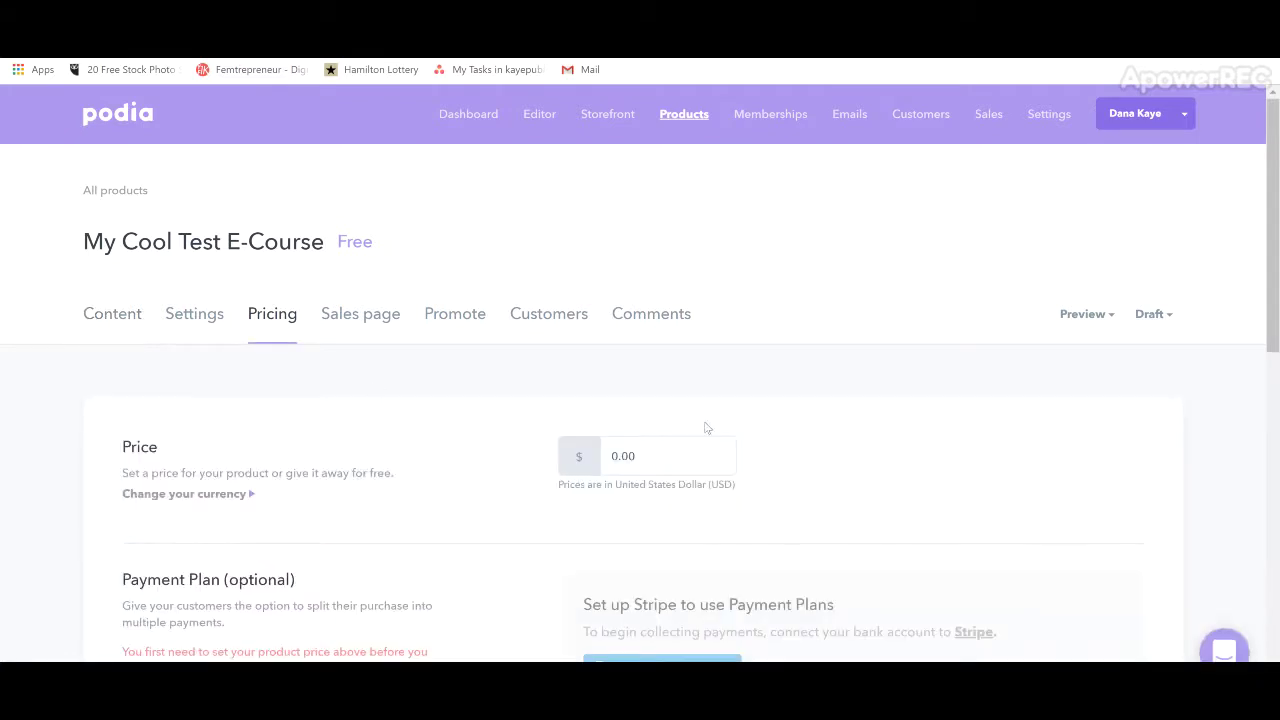
click(626, 456)
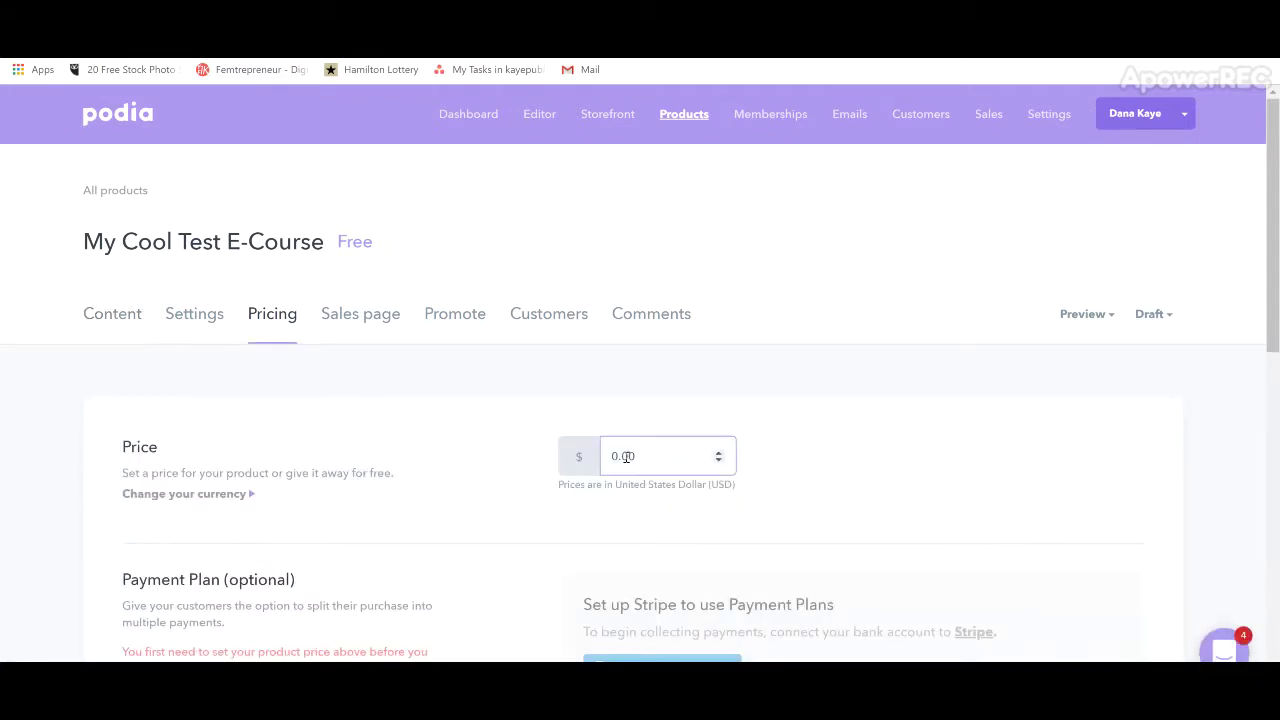
text(20)
scroll(868, 457, down, 2)
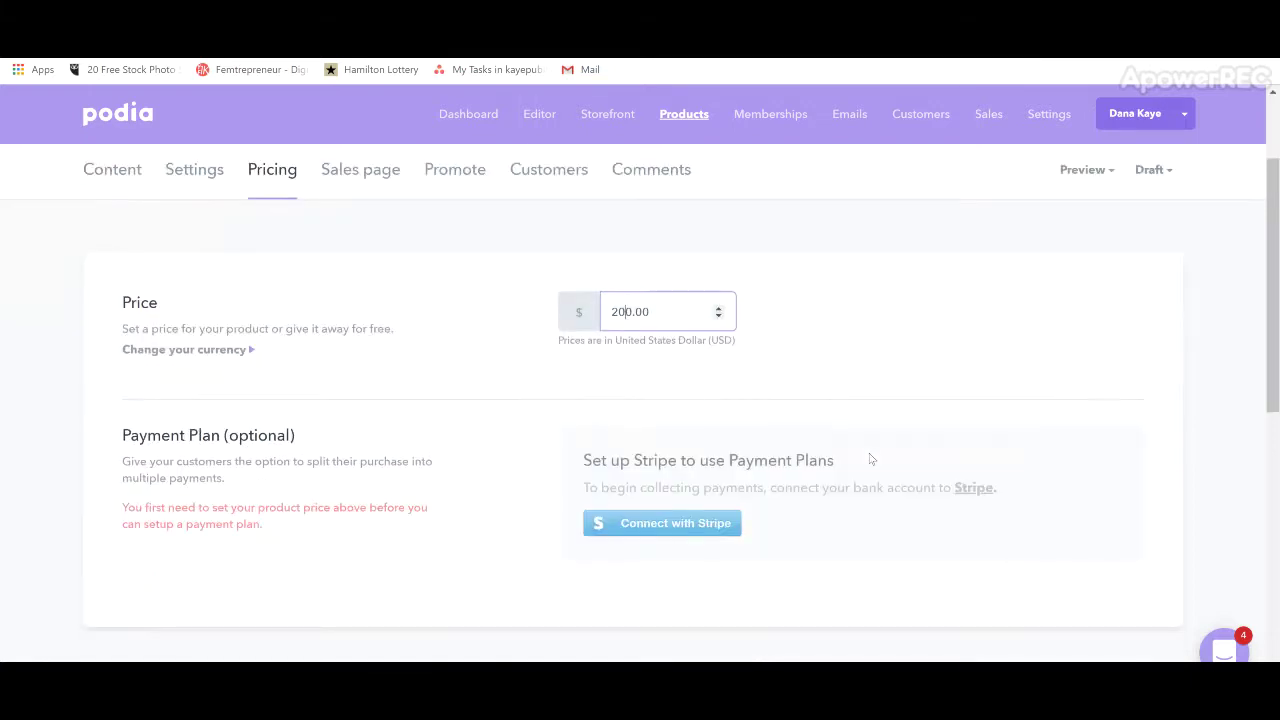
click(829, 343)
scroll(829, 343, down, 1)
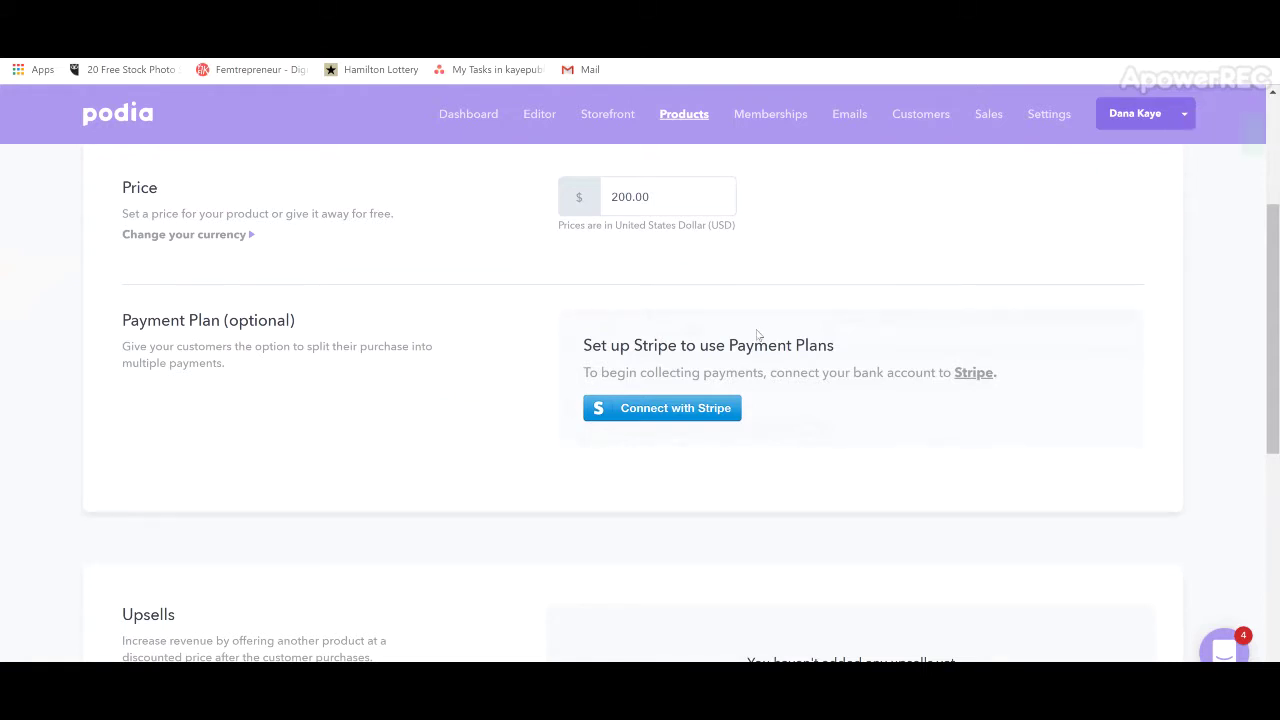
scroll(757, 335, down, 2)
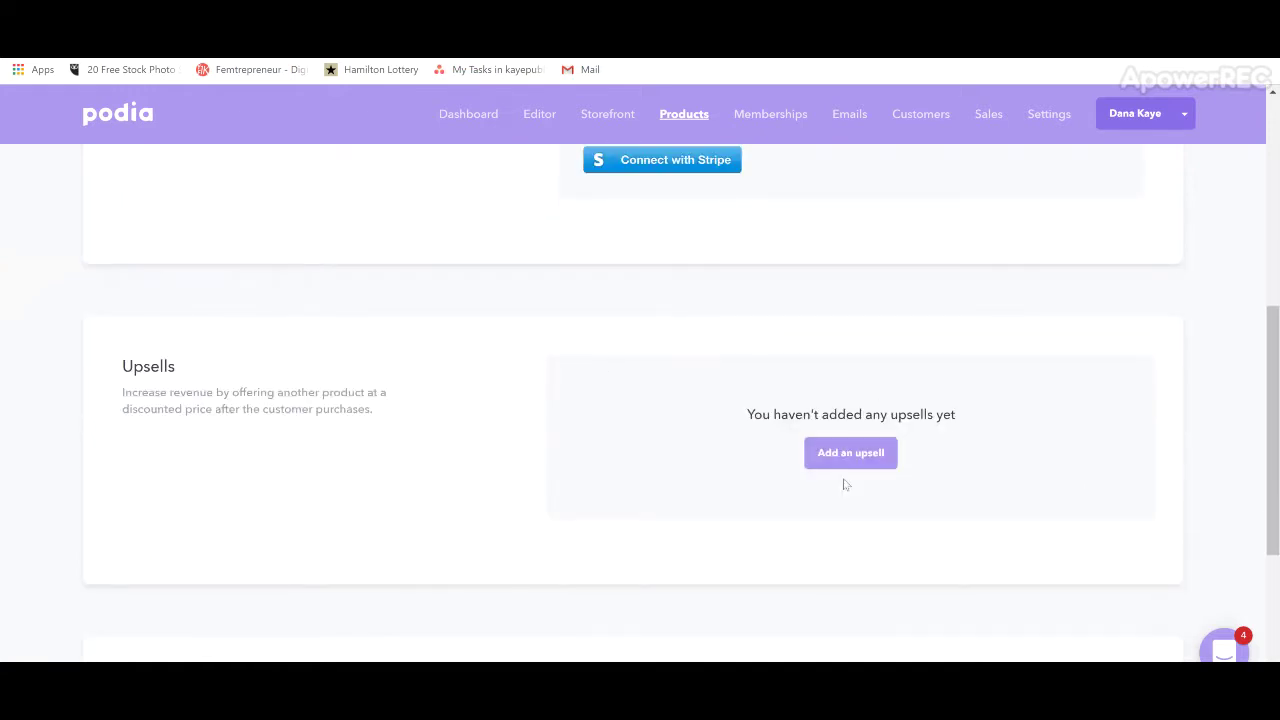
scroll(944, 423, down, 1)
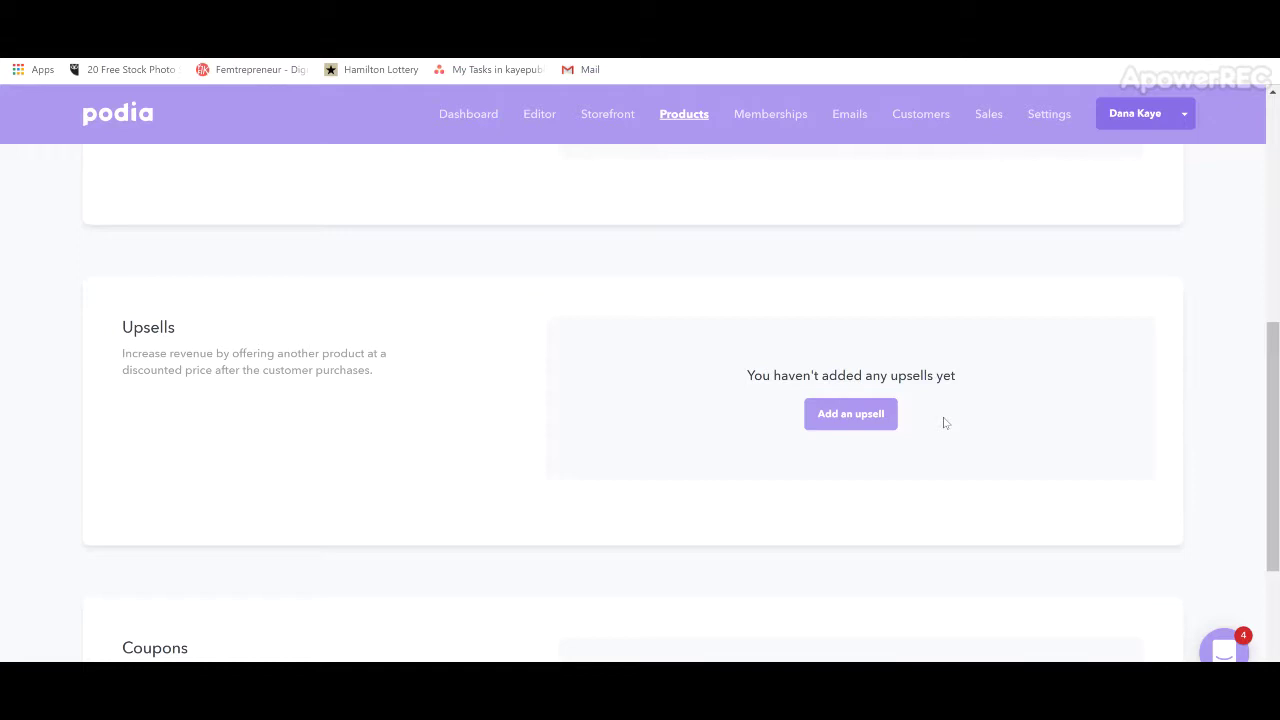
Step: Scroll further down the pricing settings to the Coupons section
scroll(943, 423, down, 3)
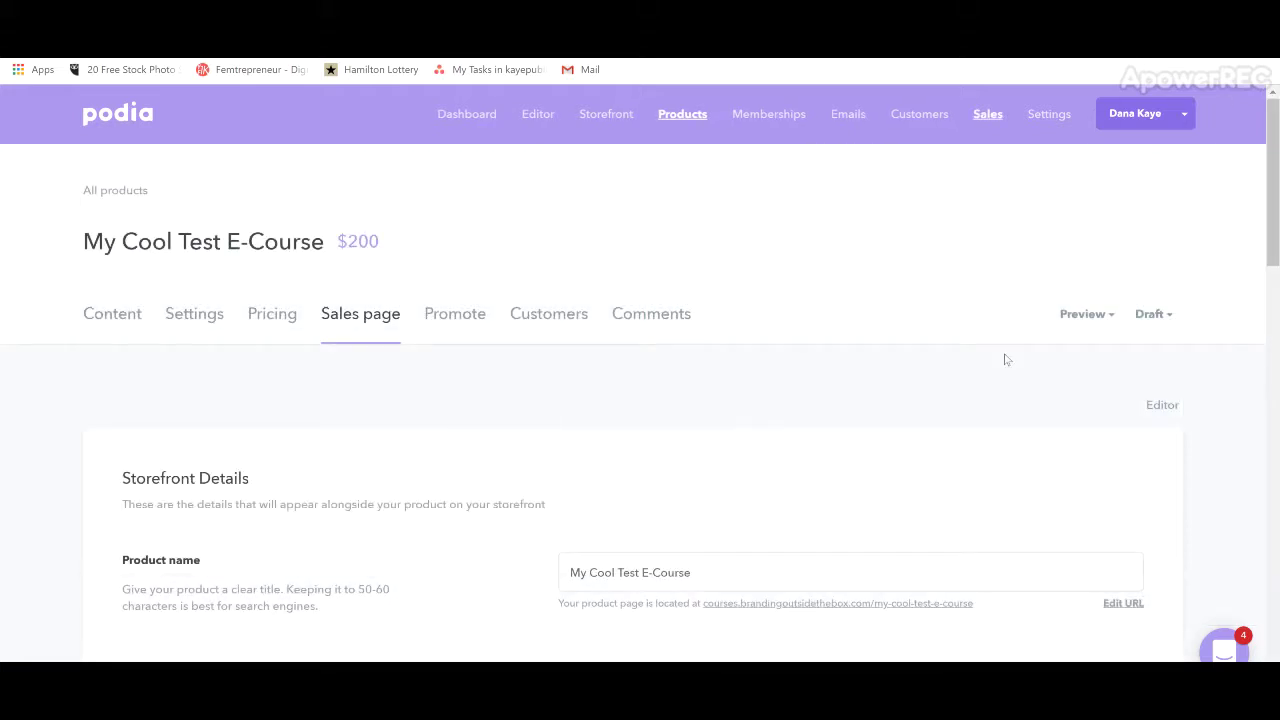
Step: Upload the 7-day flat-lay2 (1) lemon photo from Downloads as the course's product image
scroll(1006, 360, down, 2)
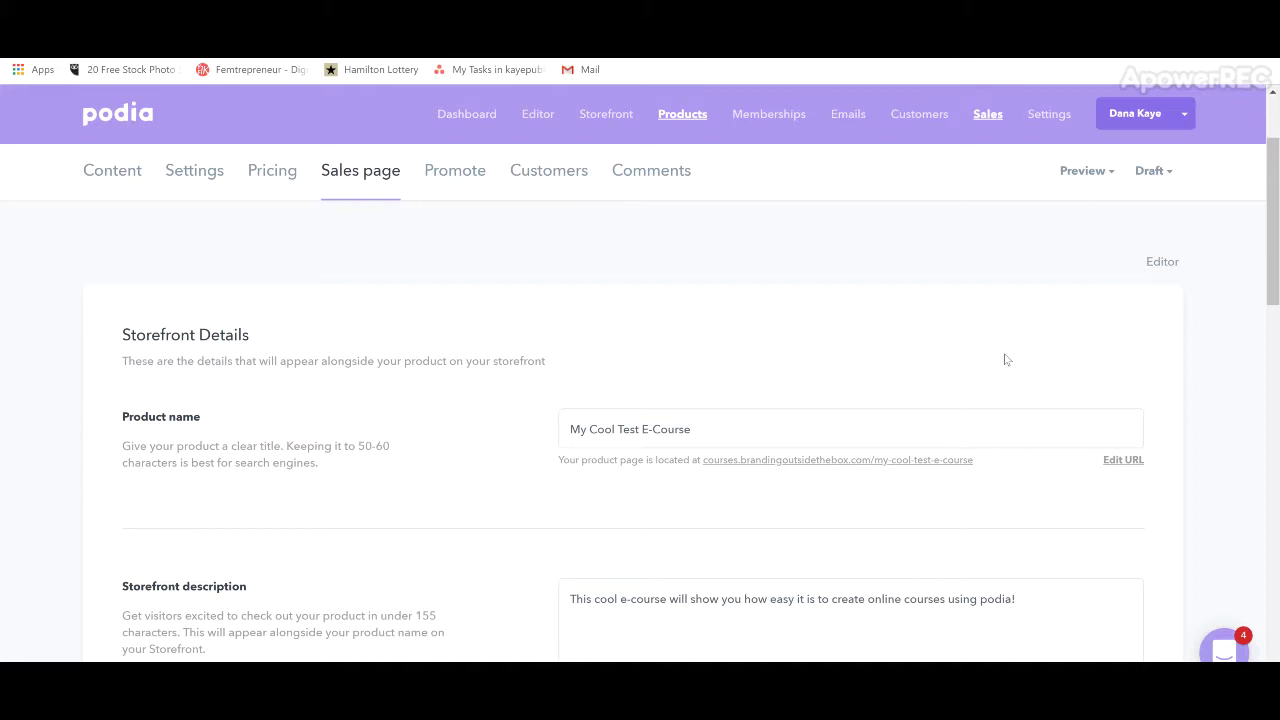
scroll(1006, 360, down, 2)
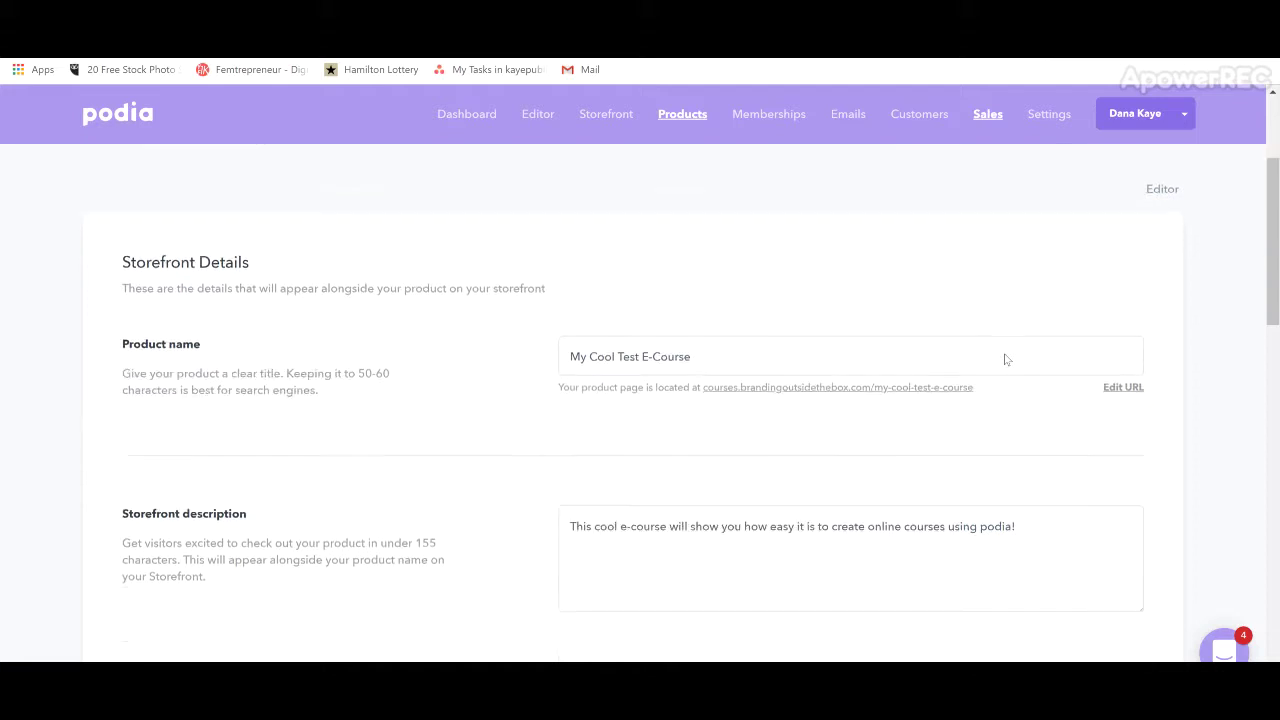
scroll(657, 394, down, 1)
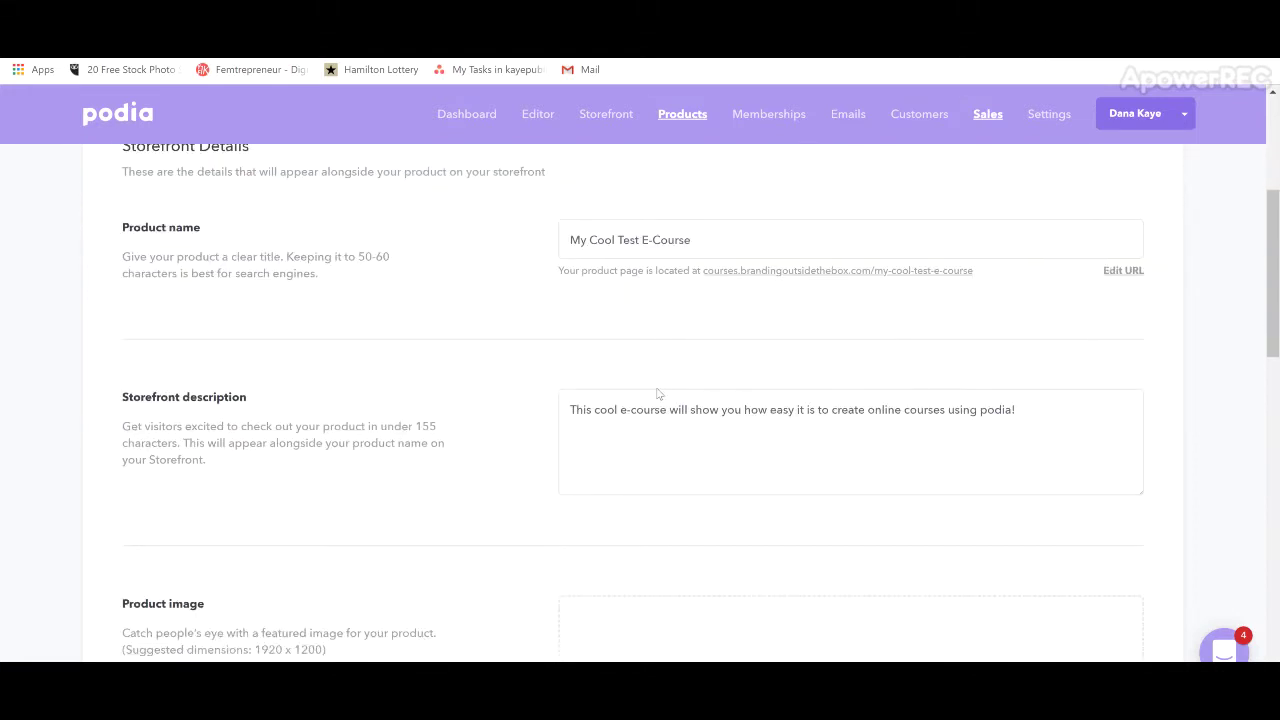
scroll(840, 403, down, 3)
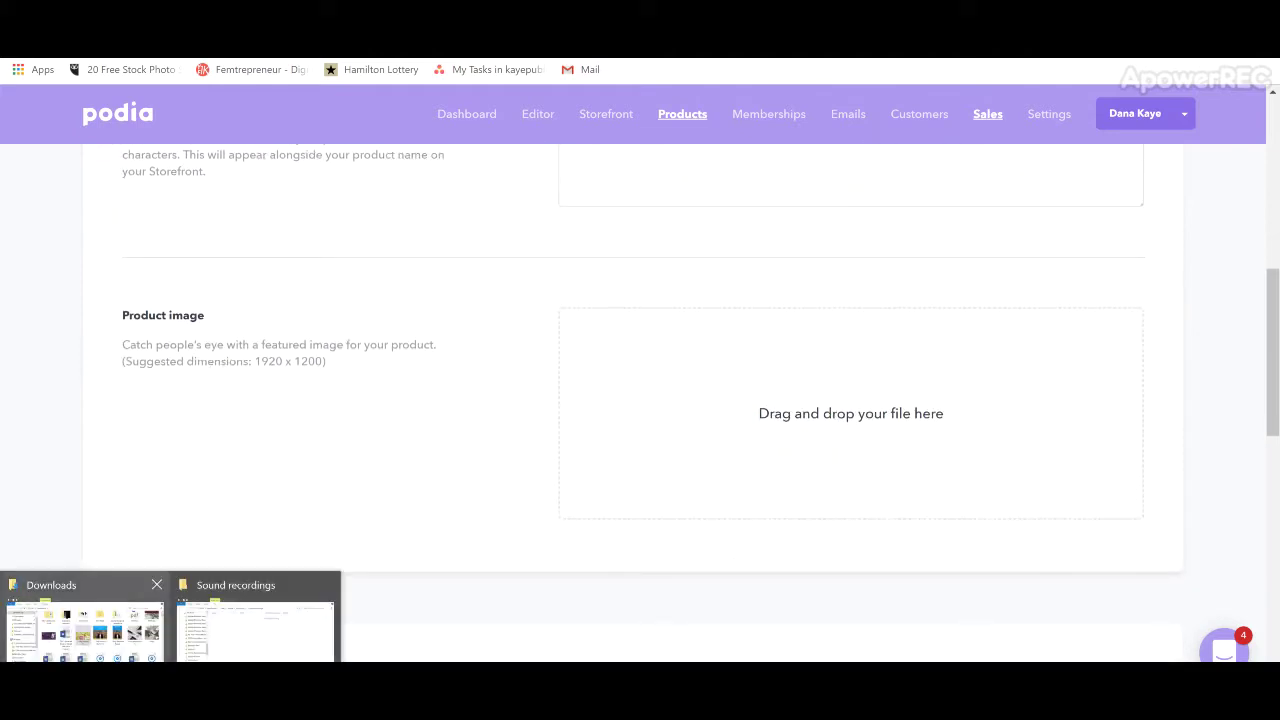
click(85, 645)
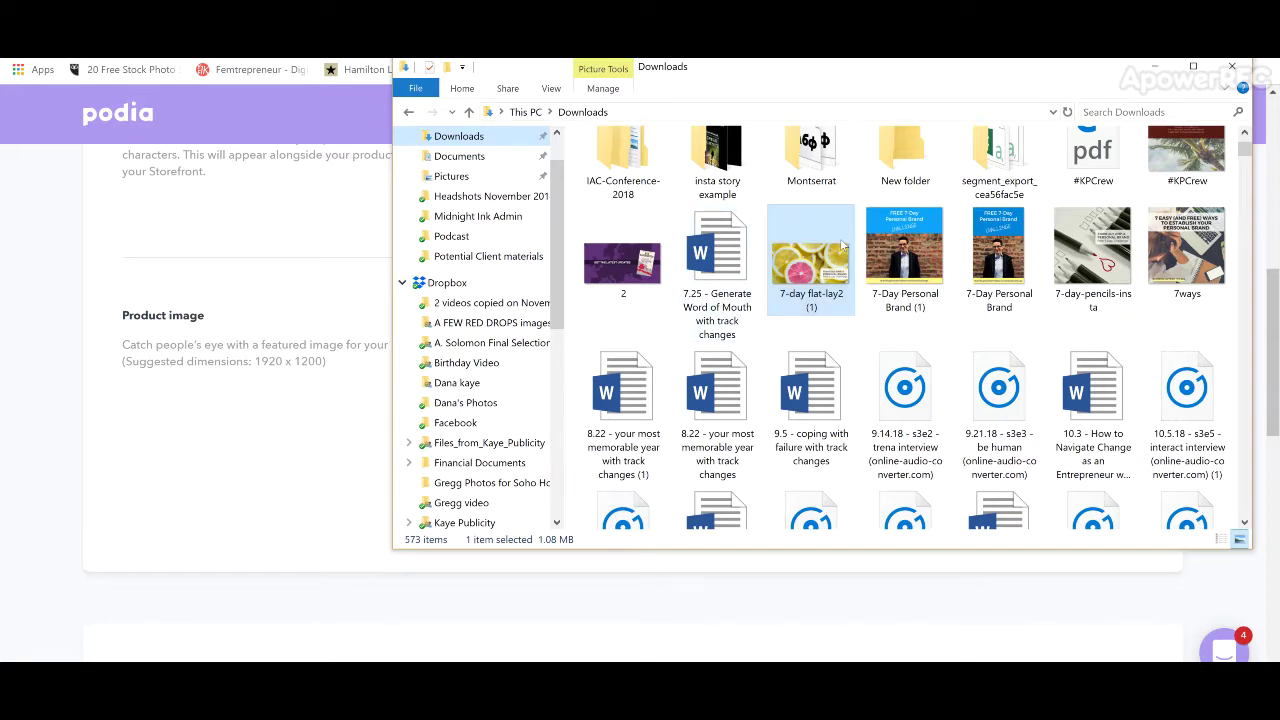
drag(843, 244, 872, 412)
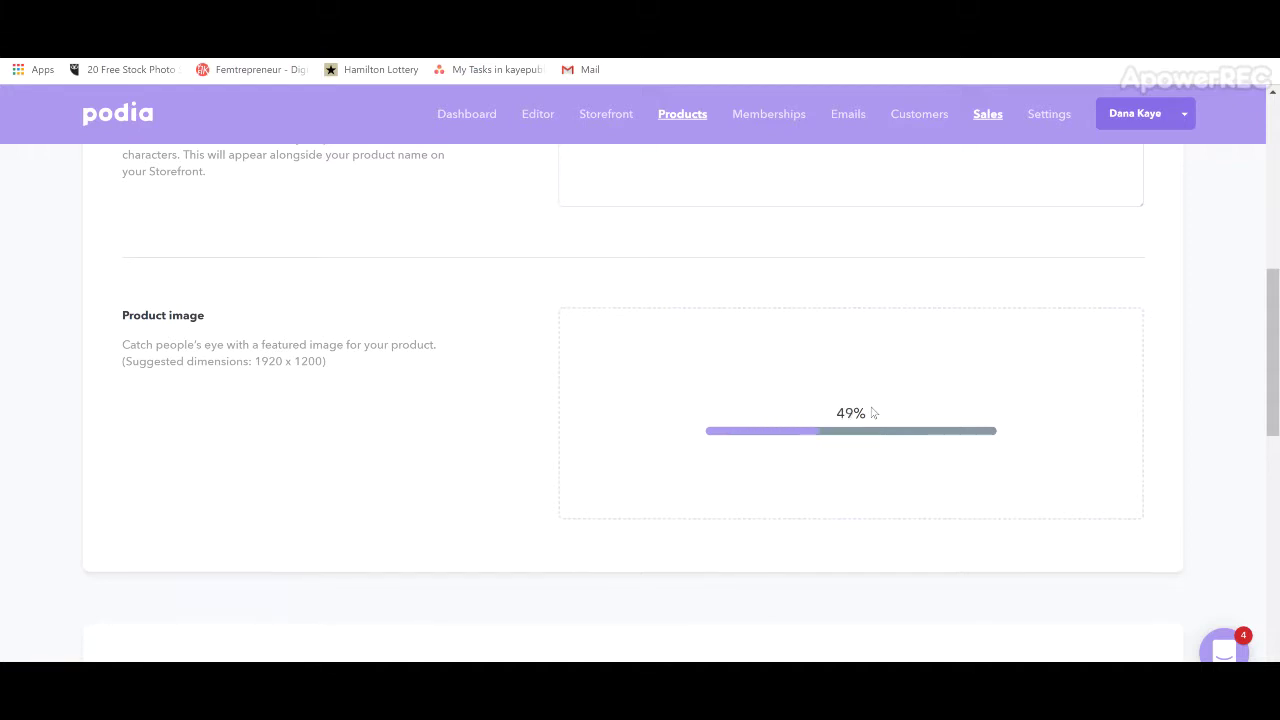
Step: Set the sales page headline to 'The only e-course you'll ever need to launch your own e-course!'
scroll(872, 412, down, 2)
scroll(872, 412, down, 3)
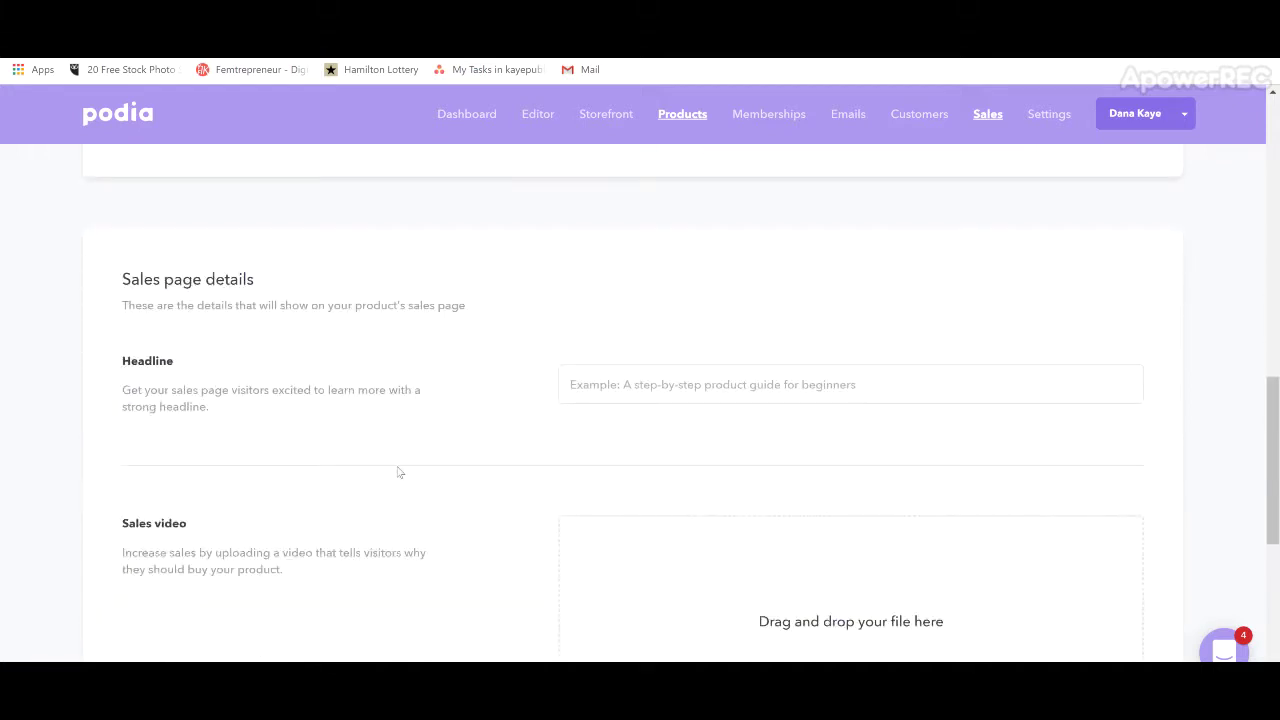
scroll(358, 437, down, 1)
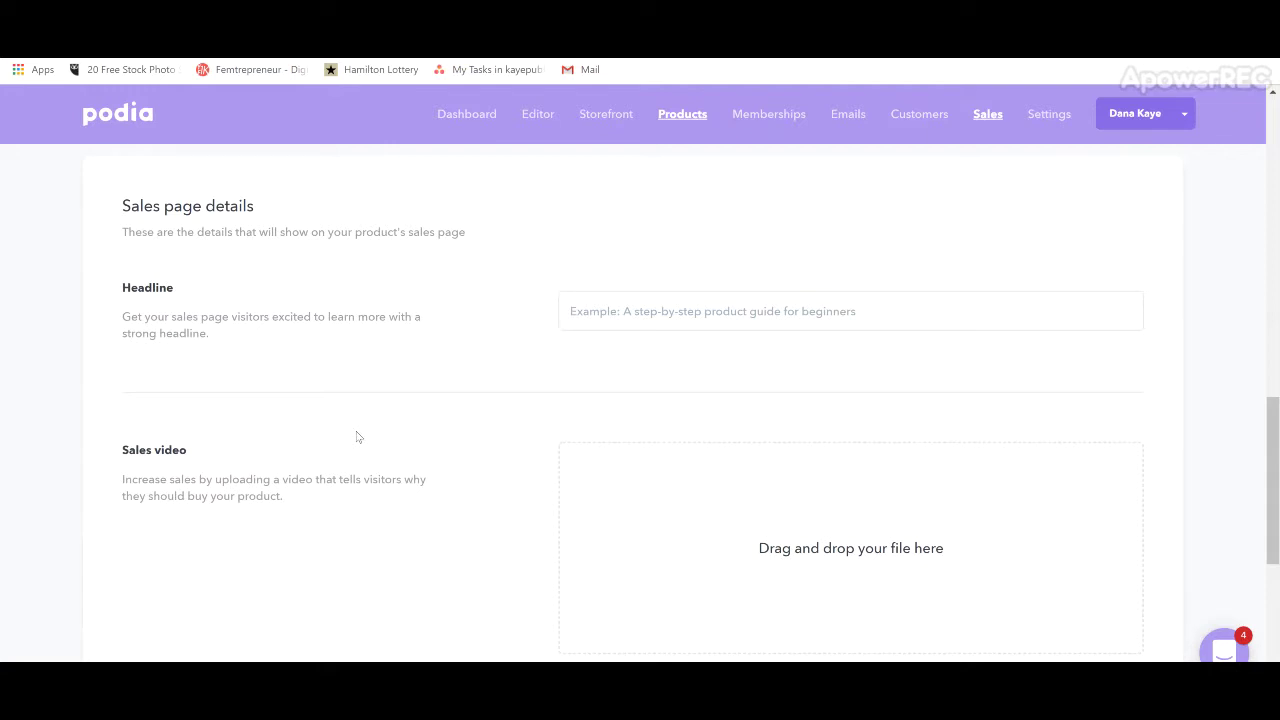
click(712, 319)
text(The on)
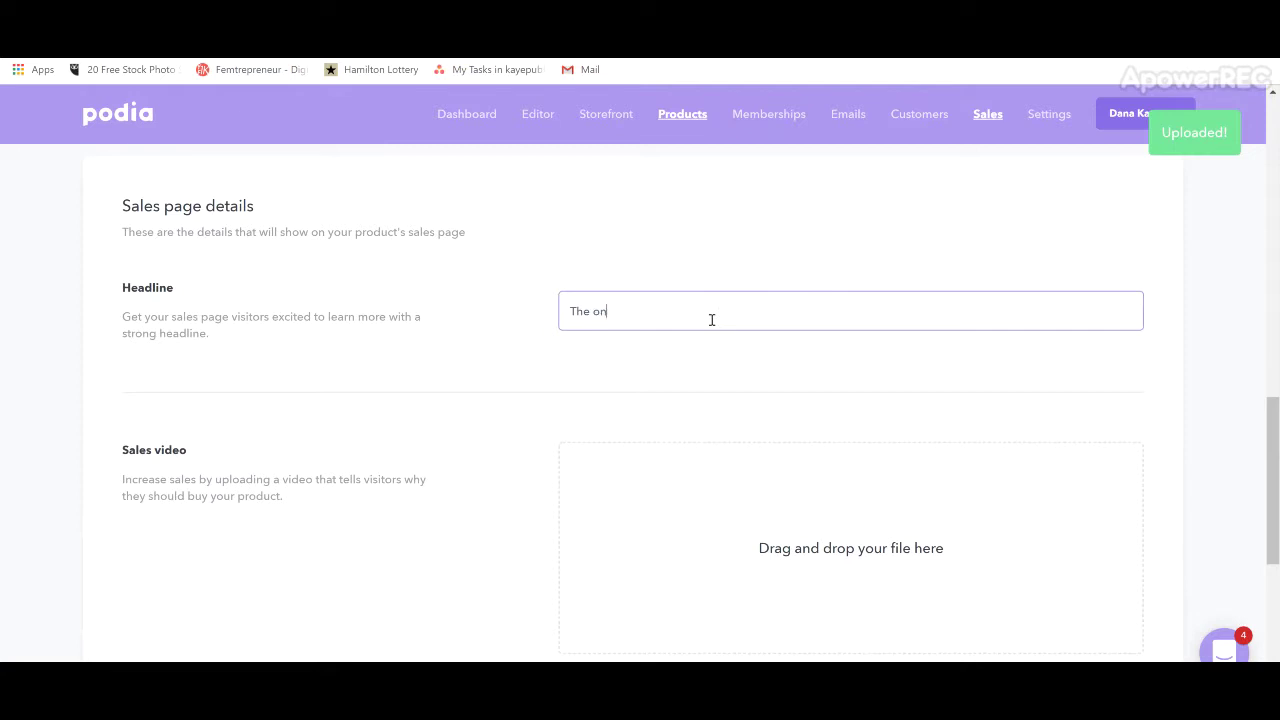
text(ly e-course )
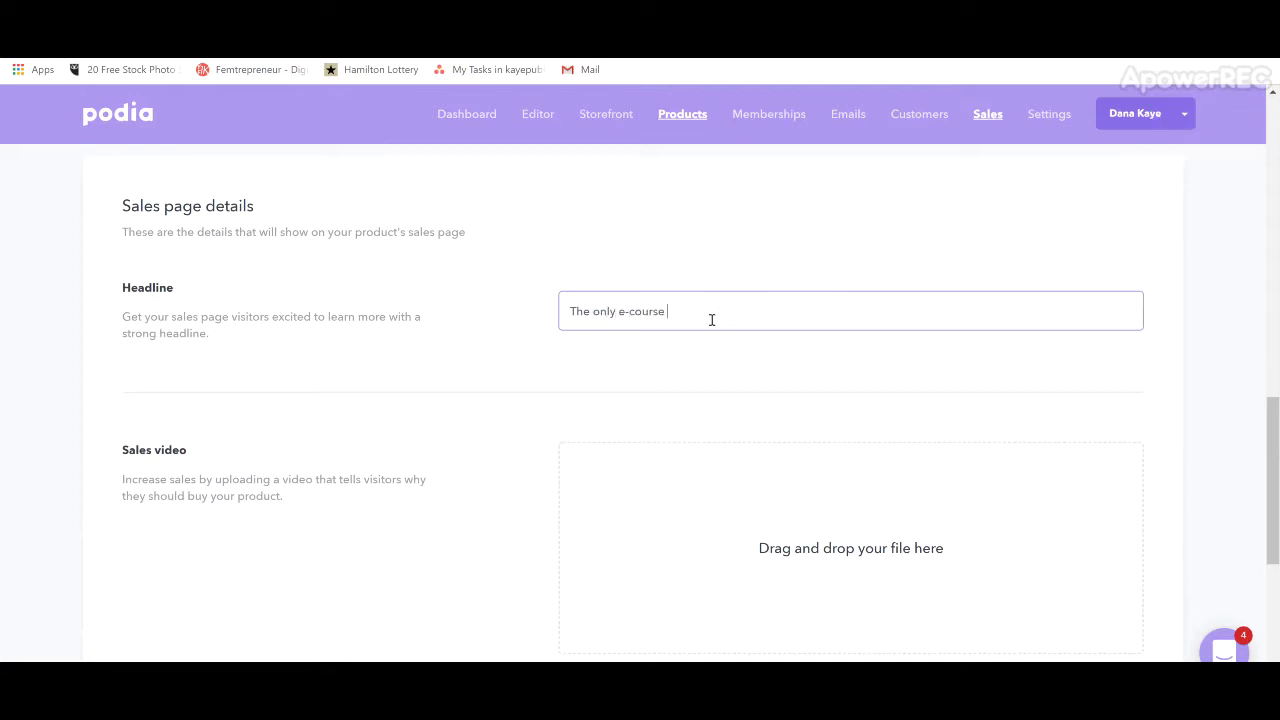
text(you'll ever need to launch your own e-)
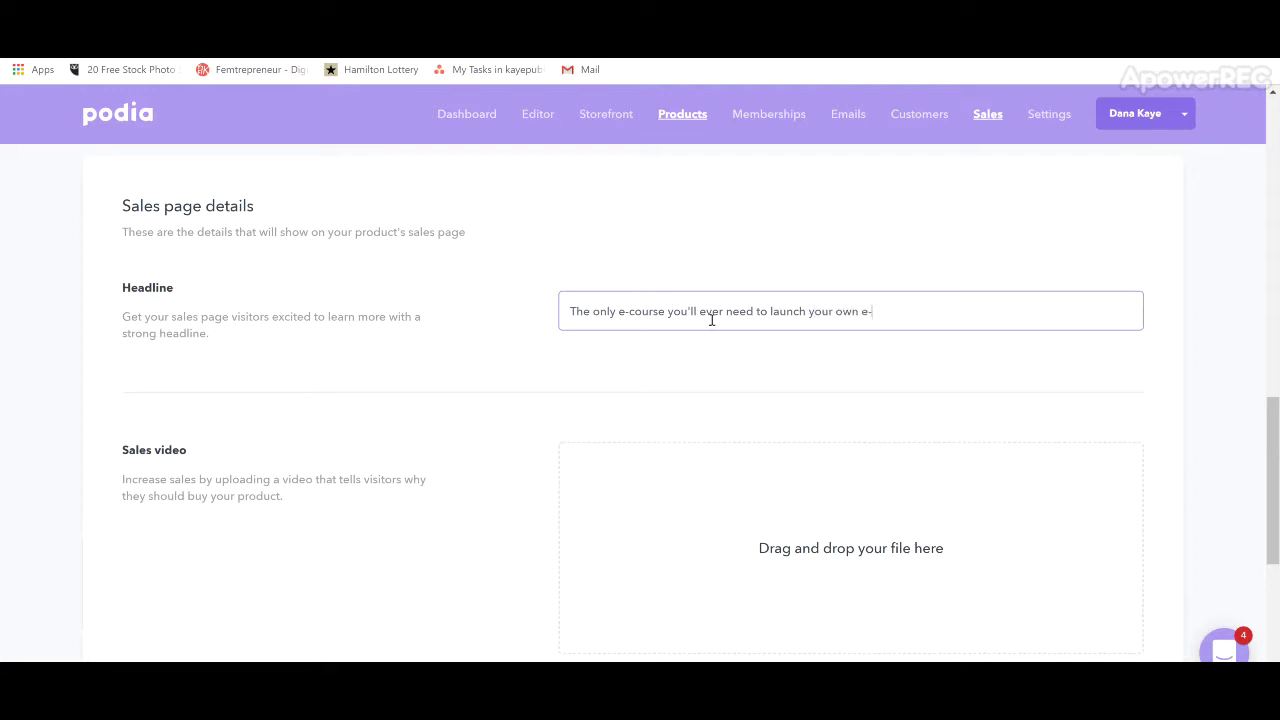
text(course!)
Step: Scroll down the sales page settings to the FAQs section
scroll(710, 427, down, 1)
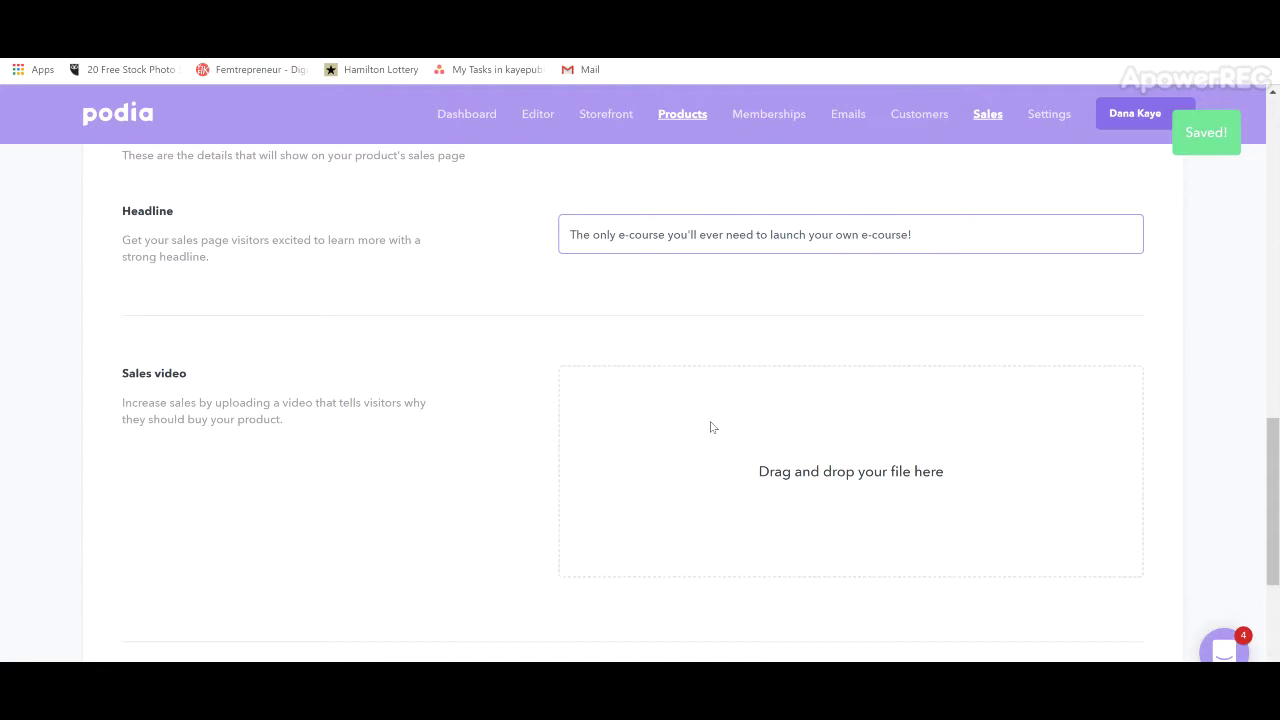
scroll(687, 422, down, 2)
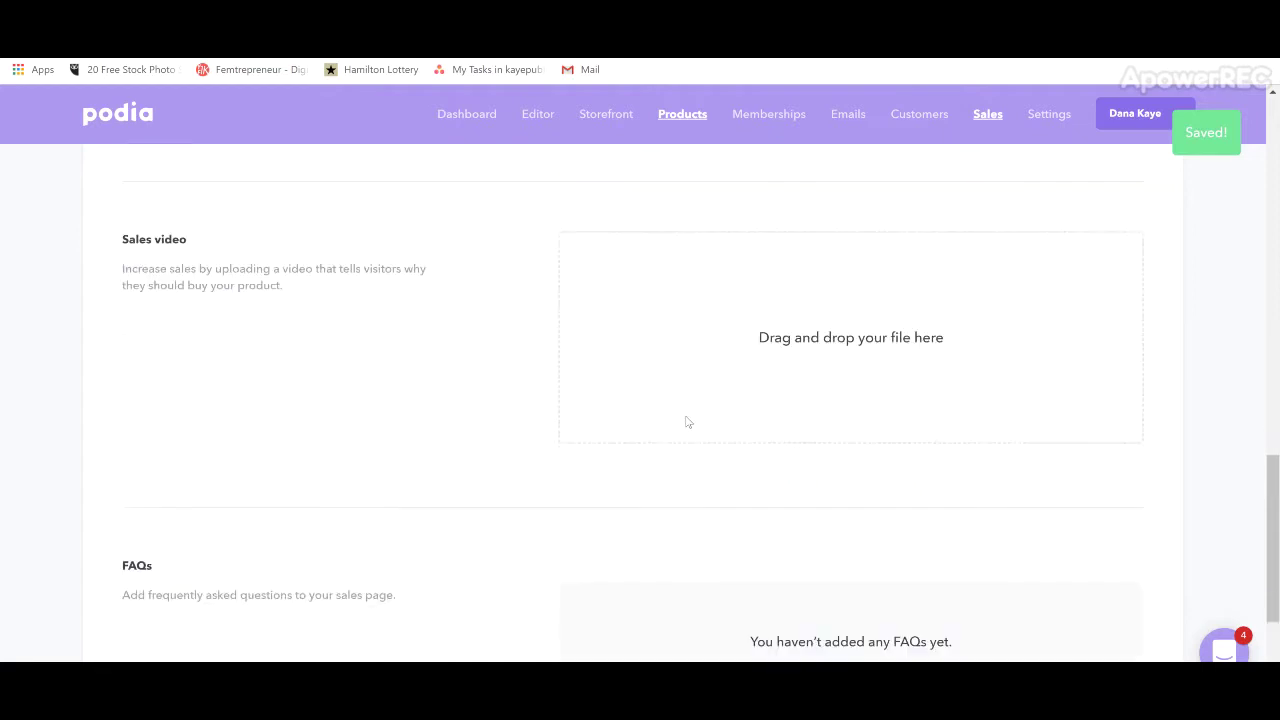
scroll(687, 422, down, 3)
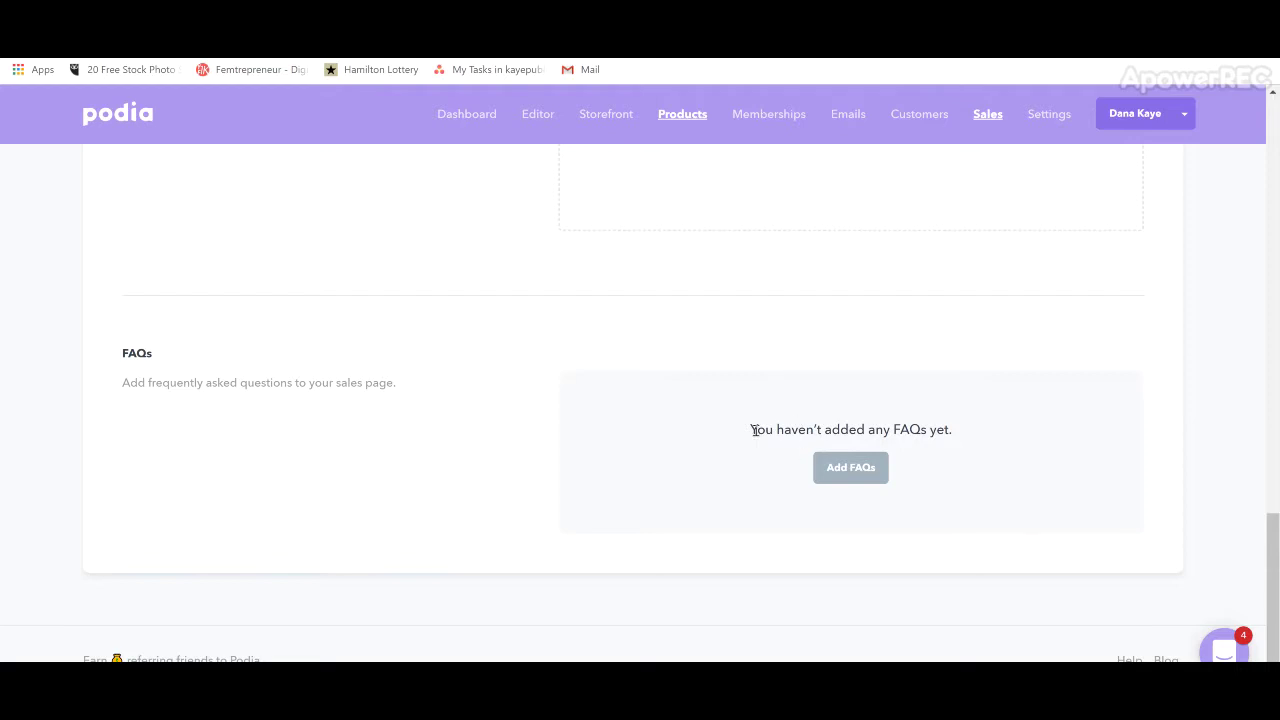
Step: Add a new FAQ with the question 'What is included in the e-course?'
click(851, 470)
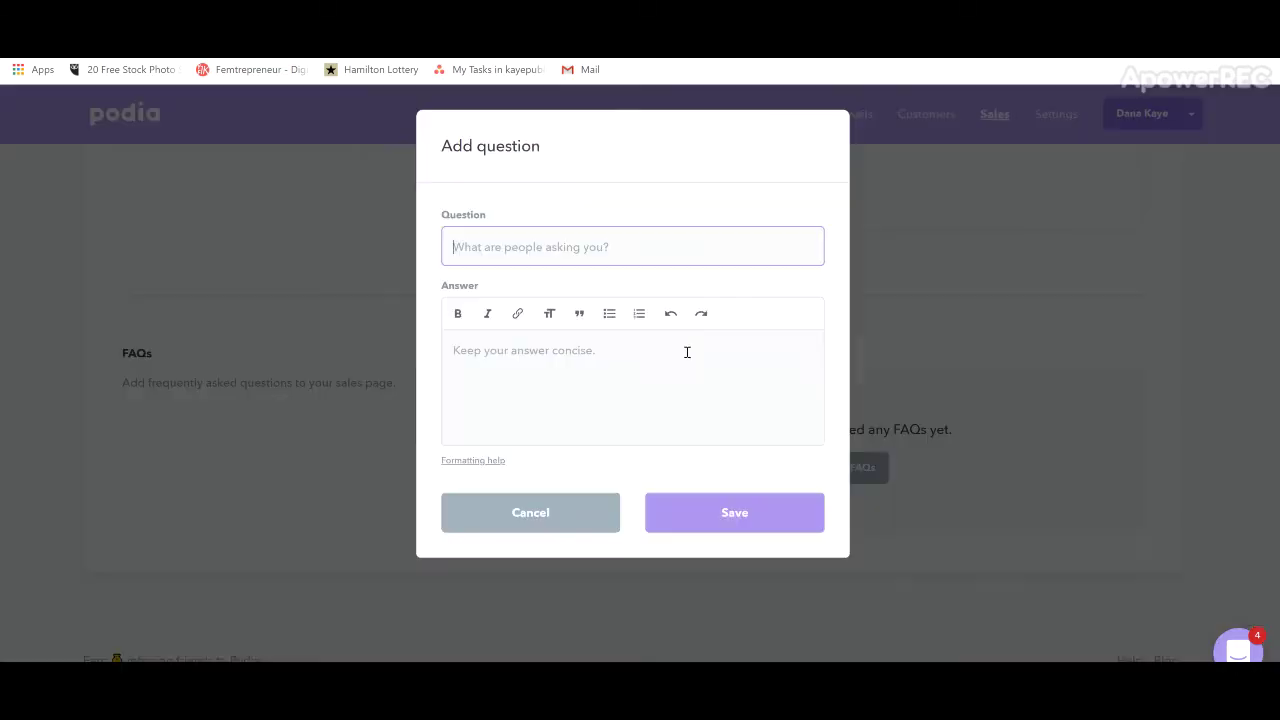
click(637, 251)
text(What i)
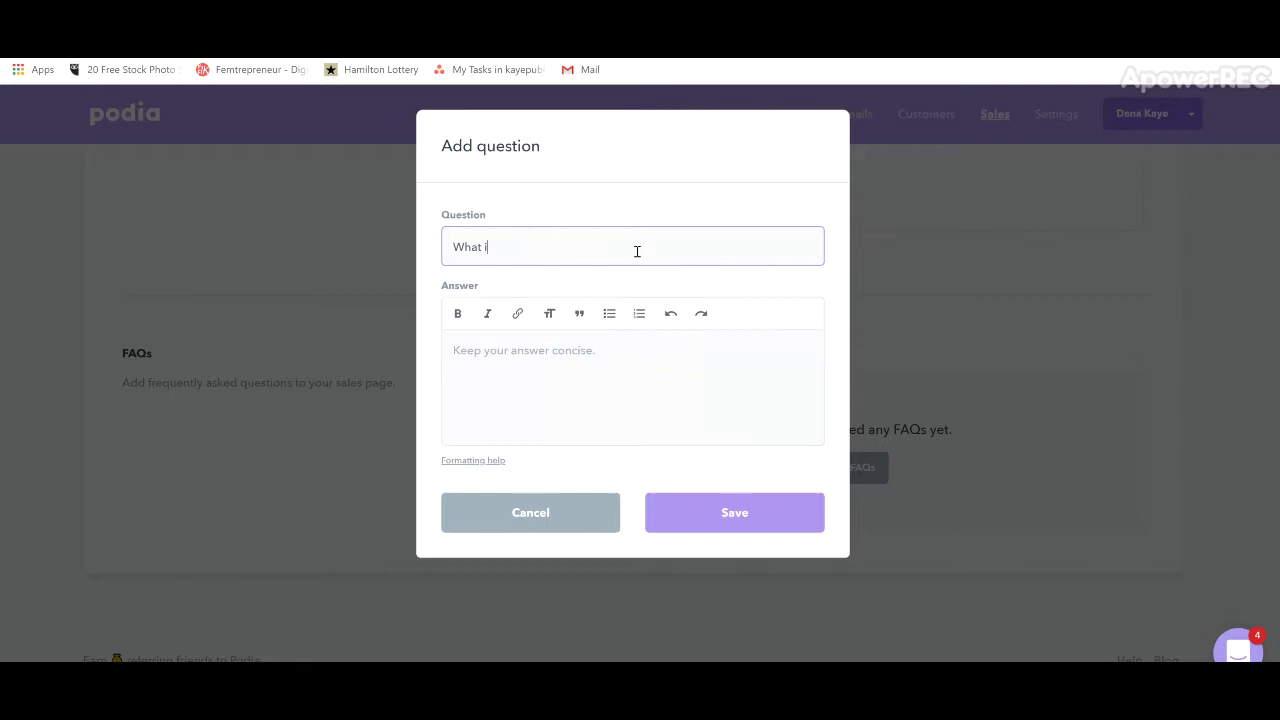
text(s included)
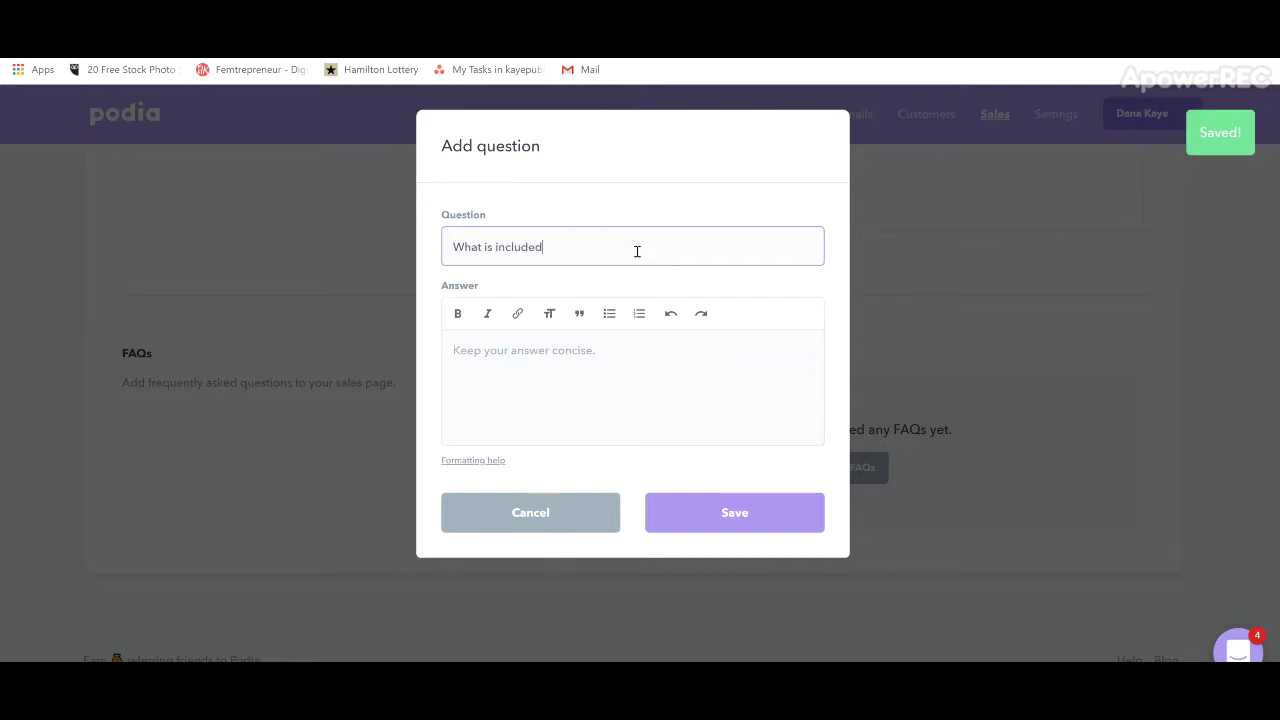
text( in the ell)
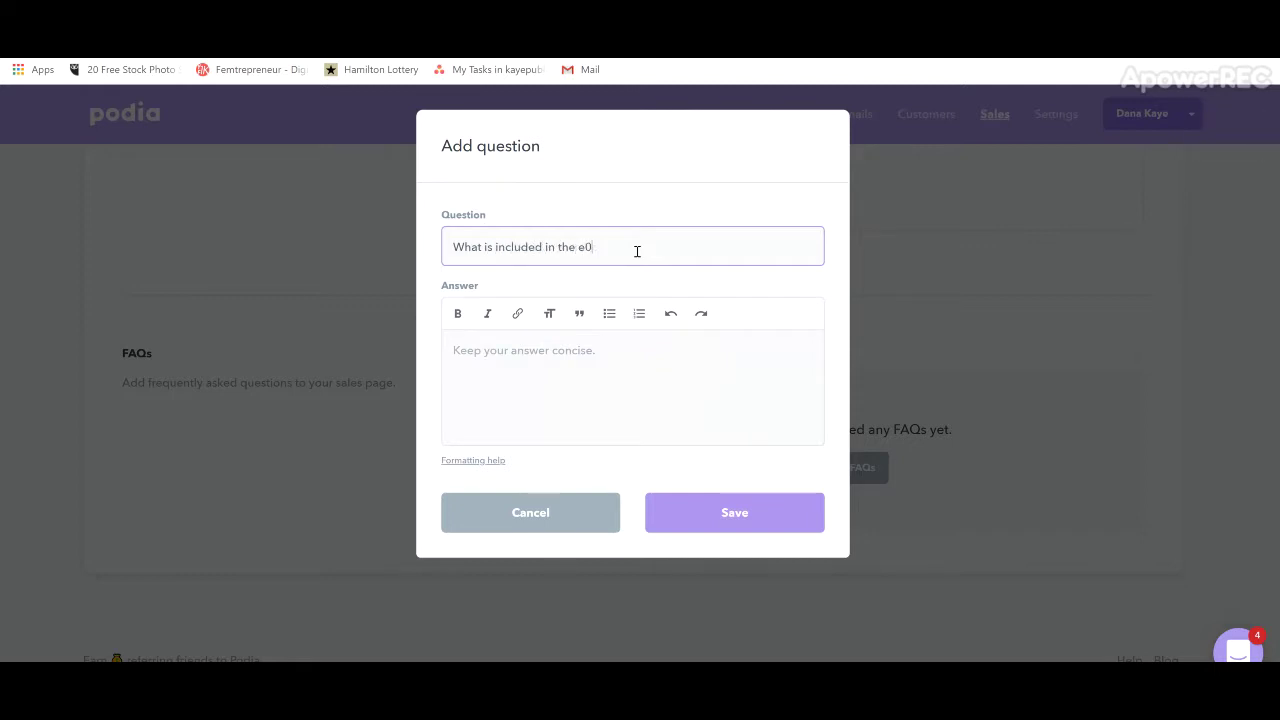
key(BackSpace)
key(BackSpace)
text(-cour)
key(BackSpace)
key(BackSpace)
key(BackSpace)
text(ourse?)
Step: Answer it with 7 video modules, 3 worksheets and all the launch tools, then save the FAQ
key(Tab)
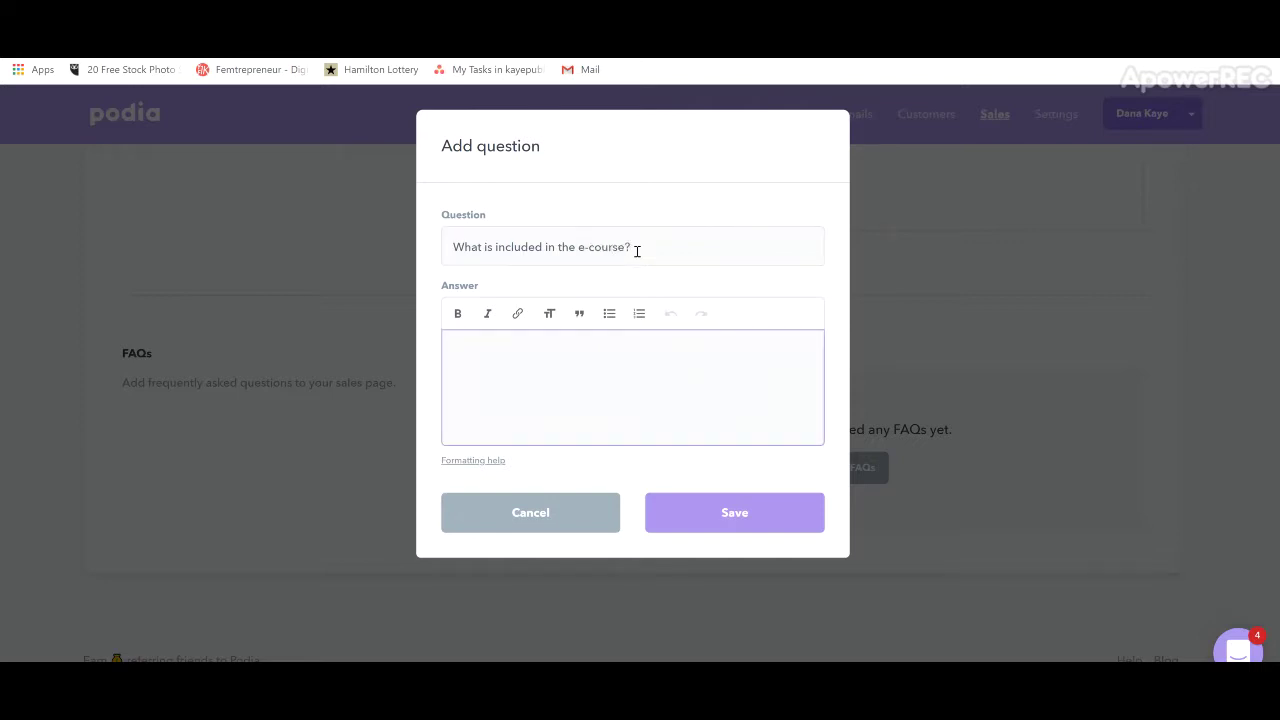
text(7 video modules, 3 worksheets, and th)
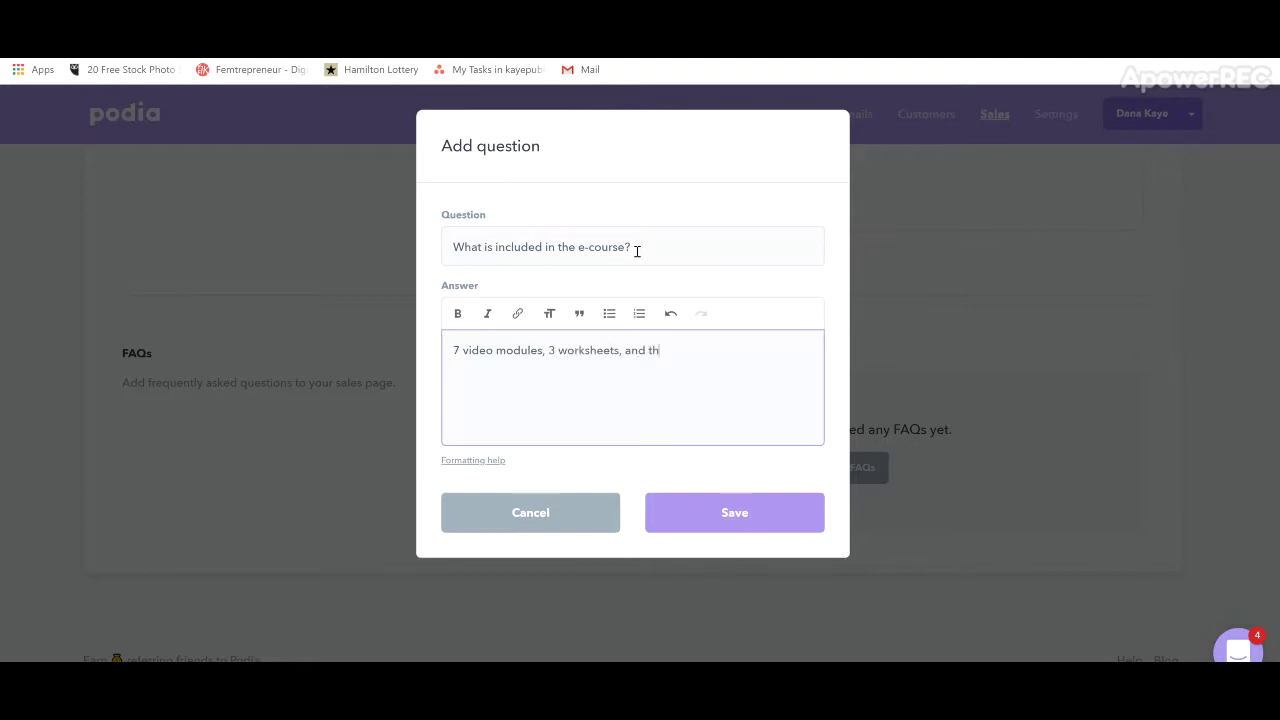
text(e all the tools you need to succeas)
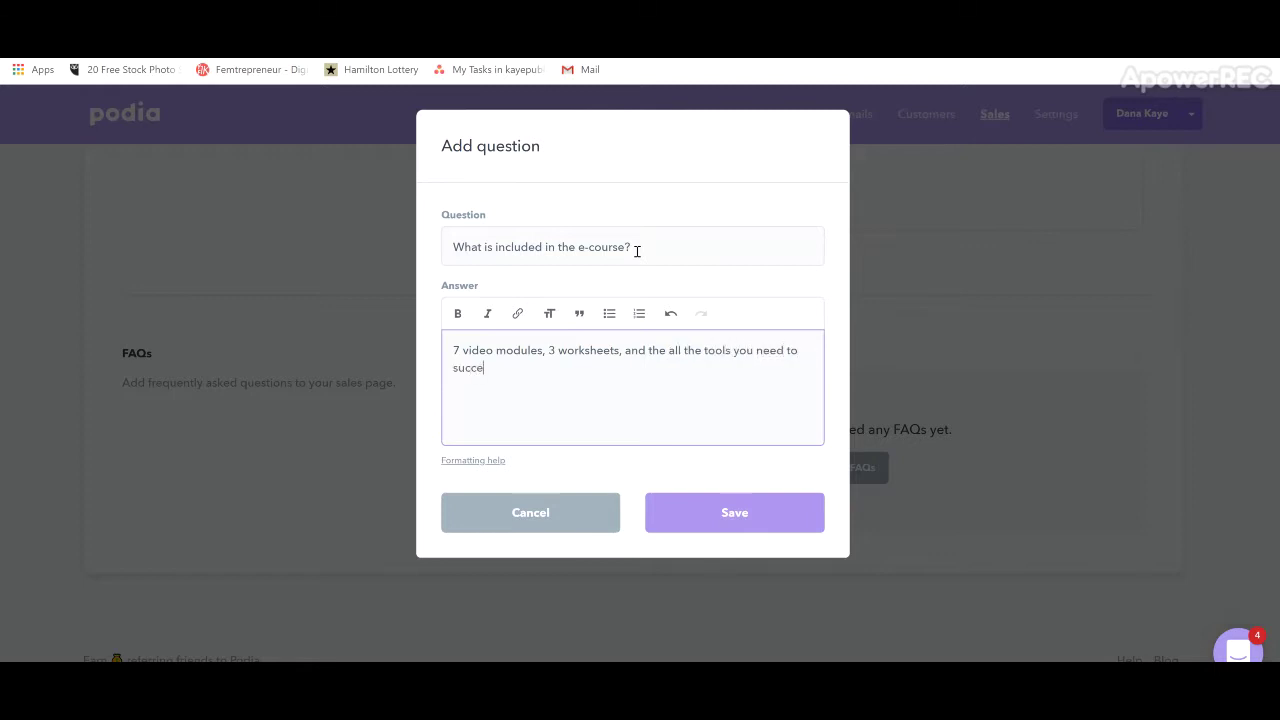
key(BackSpace)
key(BackSpace)
text(ssfully lau)
text(nch your own l)
text(nline course!)
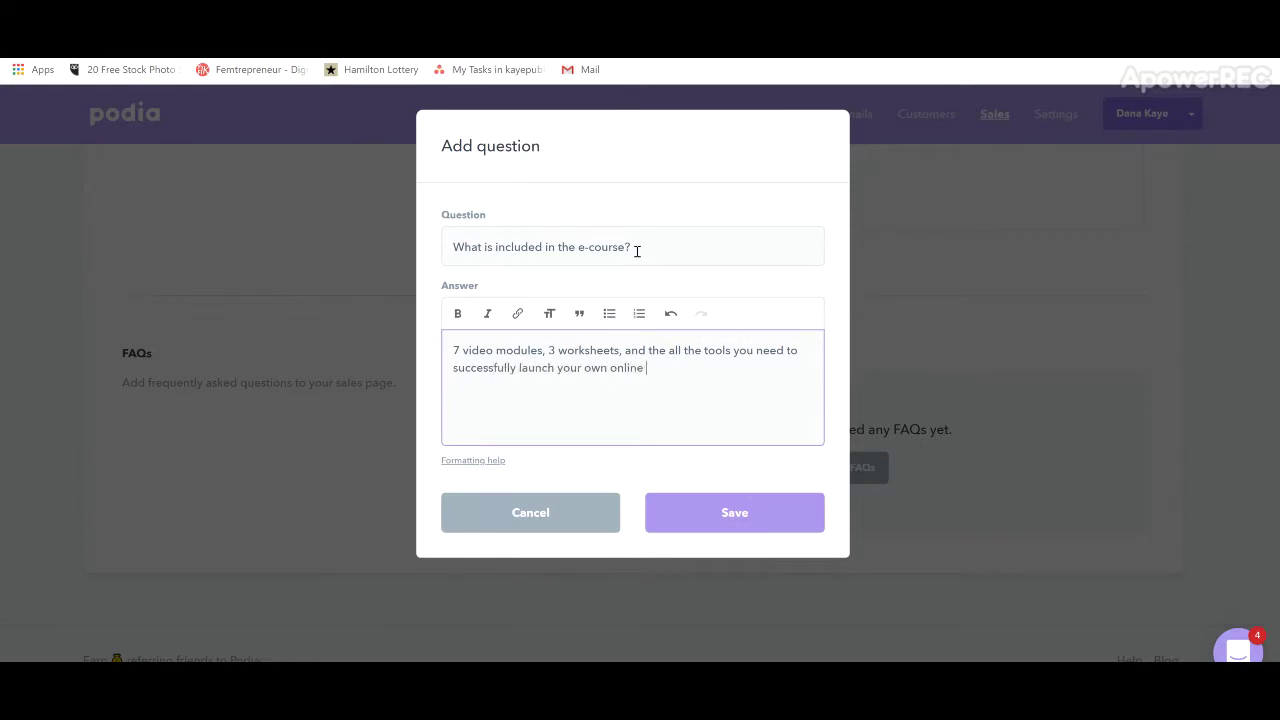
click(735, 512)
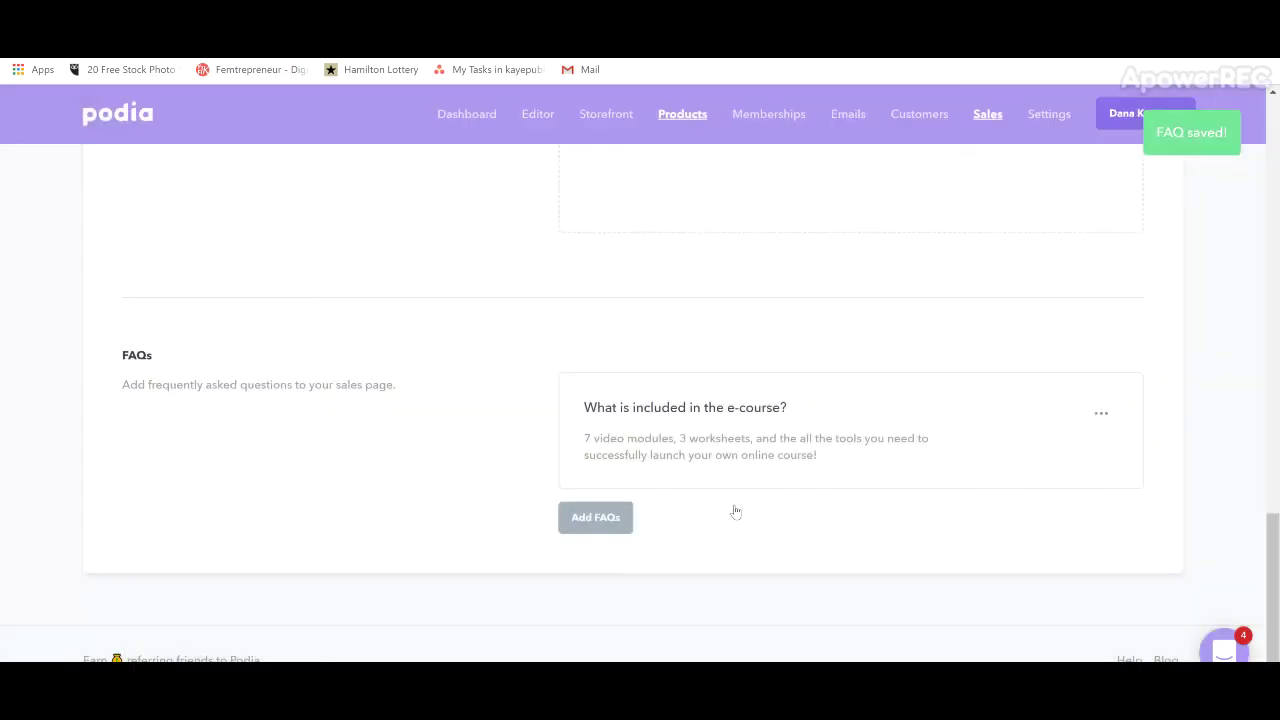
Step: Open a preview of the course's sales page from its Promote options
scroll(735, 512, up, 15)
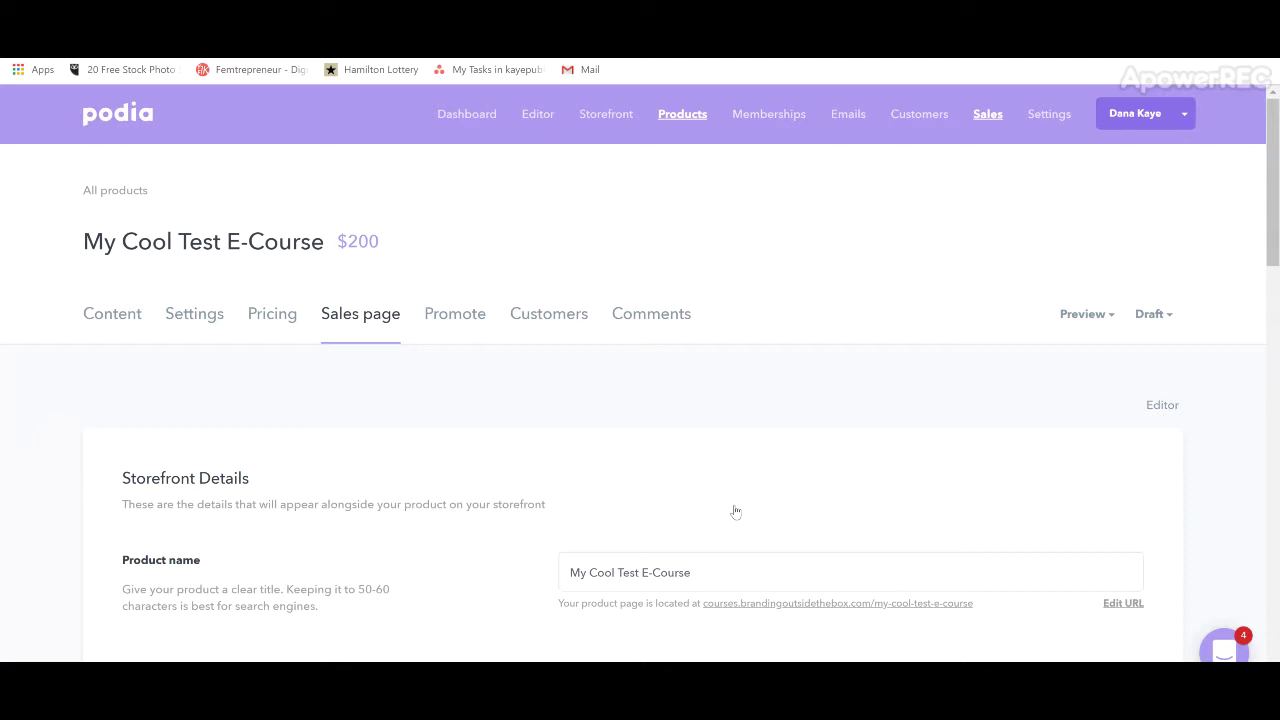
click(433, 316)
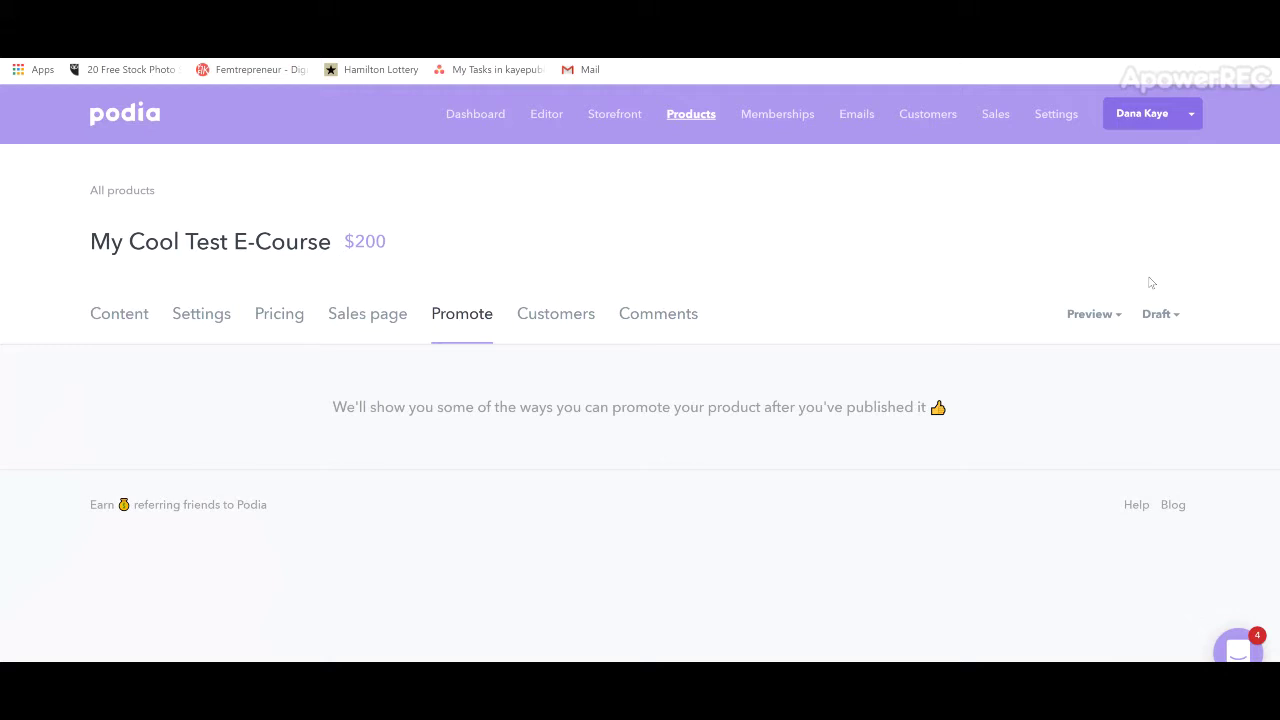
click(1118, 316)
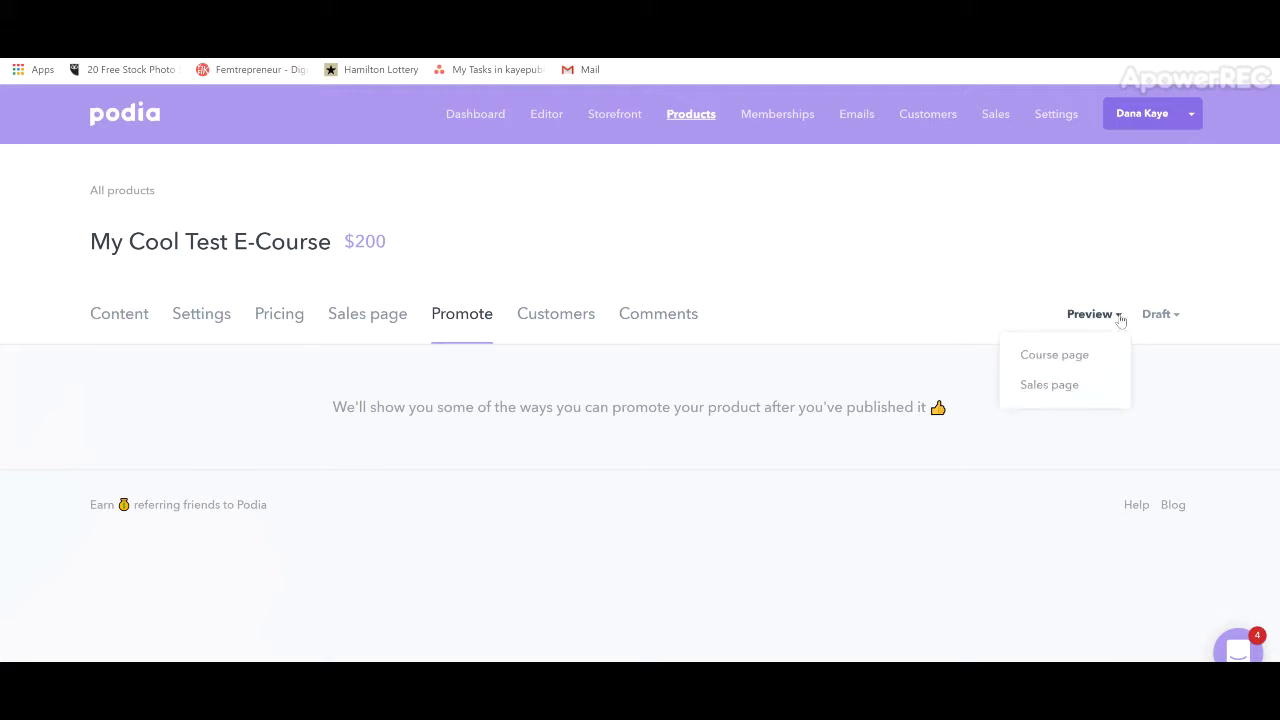
click(1066, 385)
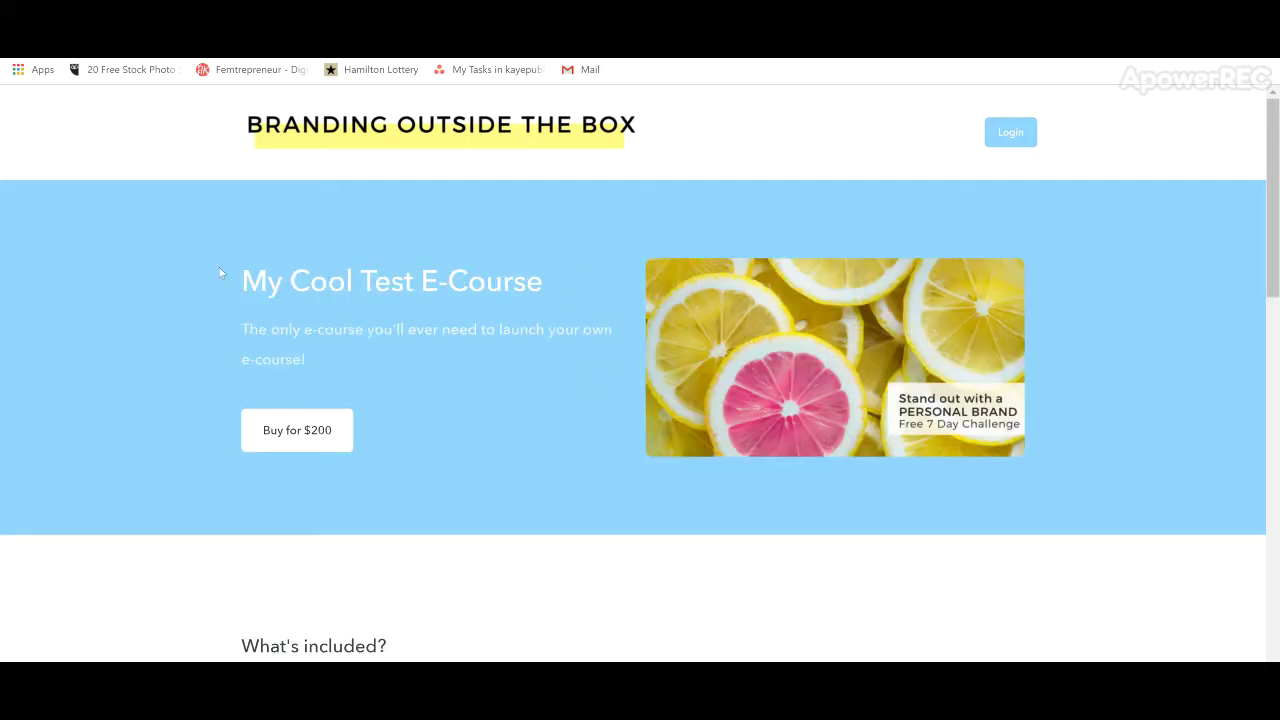
Step: Scroll through the sales page preview to check the headline, $200 price and new FAQ
scroll(358, 372, down, 1)
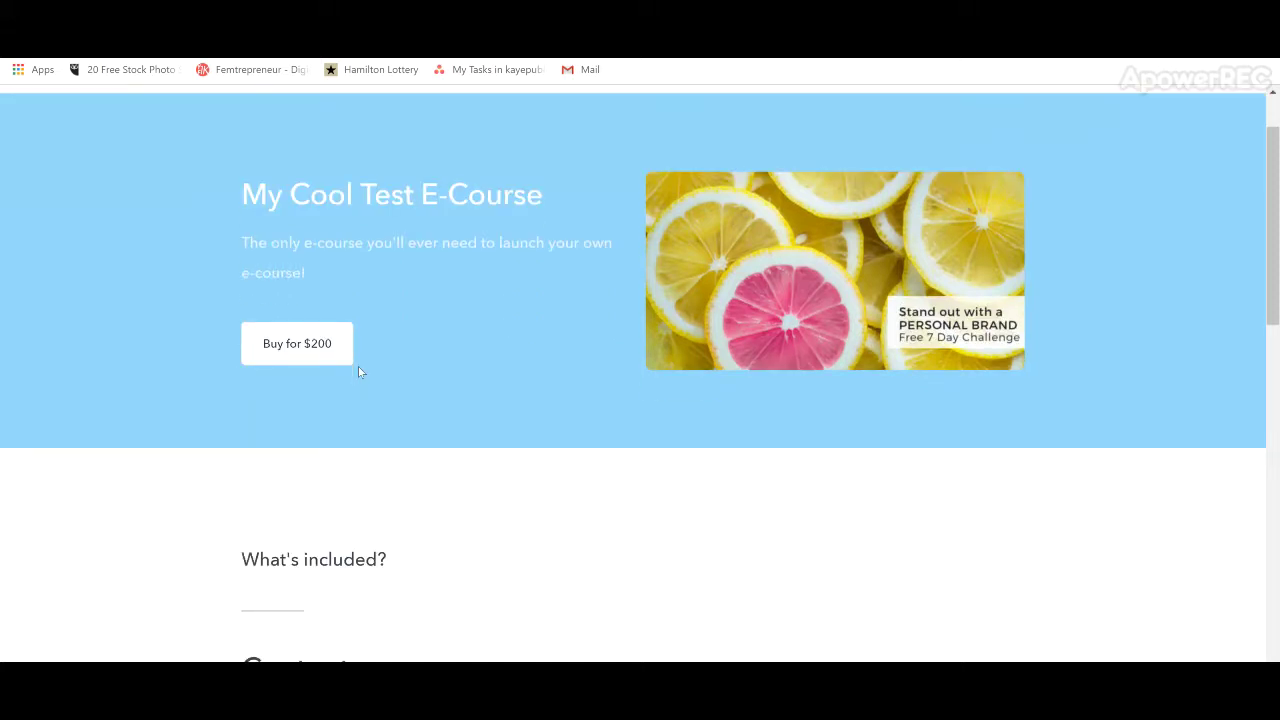
scroll(443, 372, down, 3)
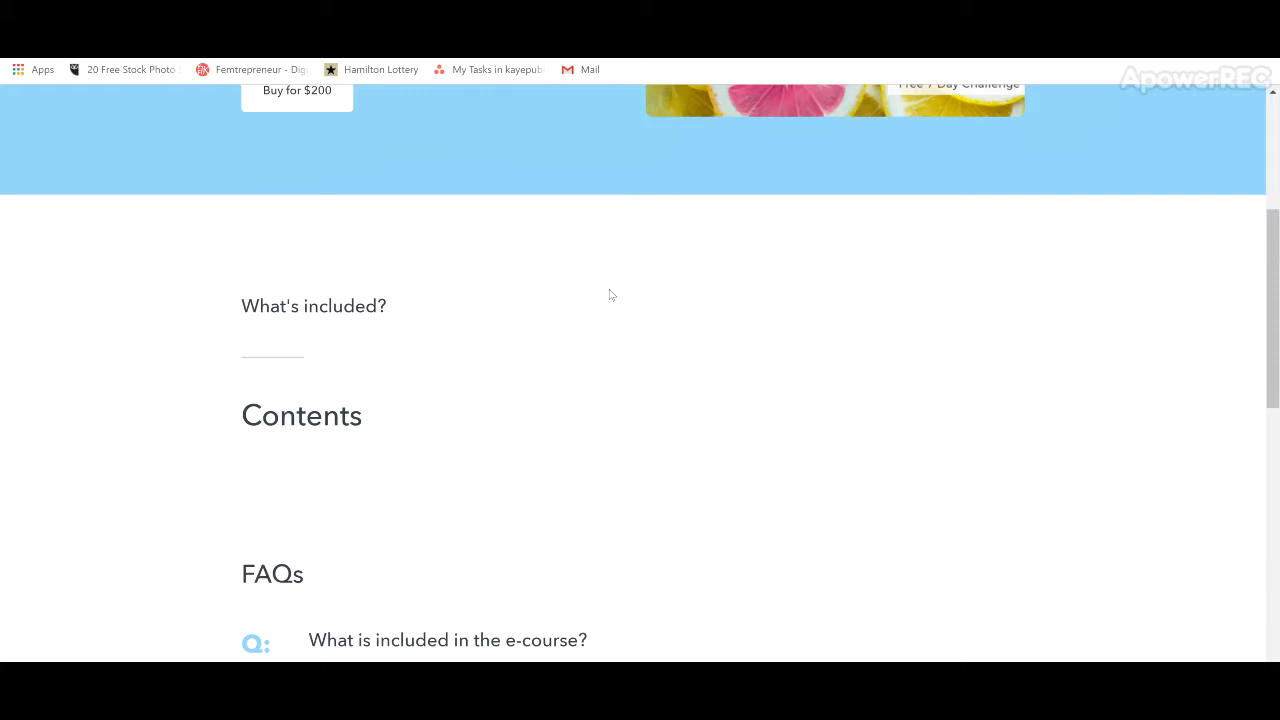
scroll(610, 294, down, 3)
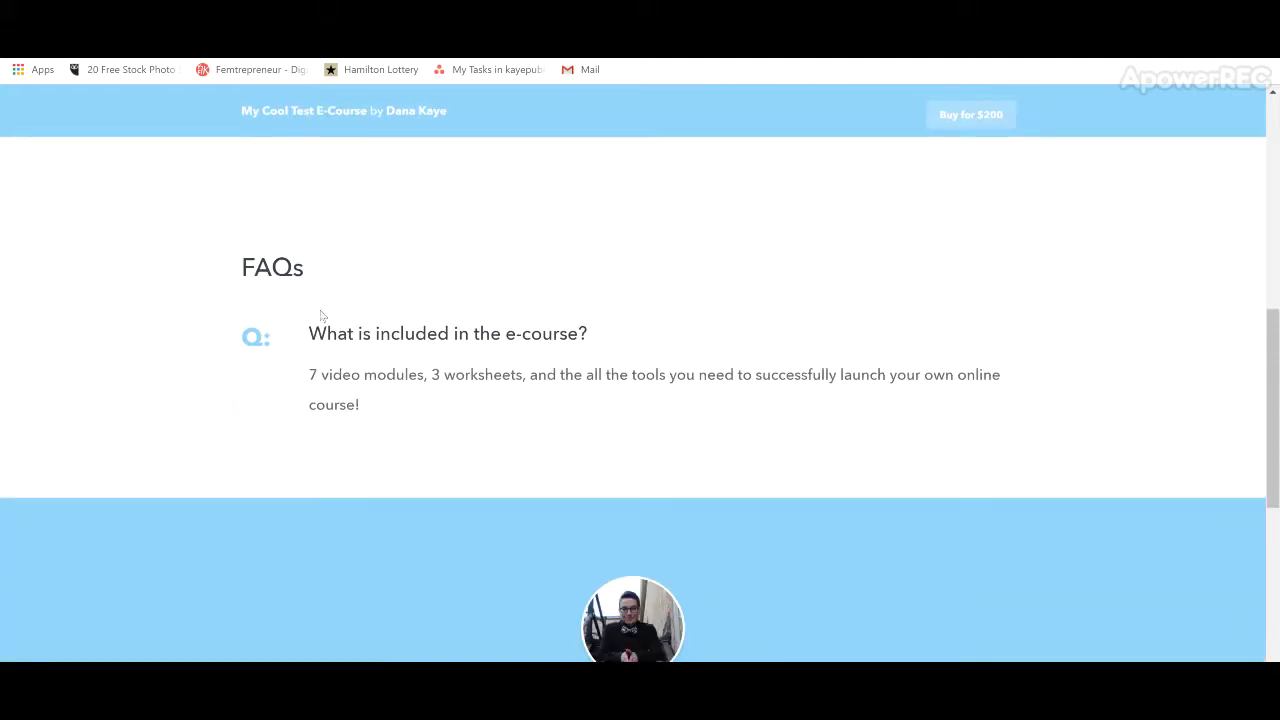
scroll(671, 380, down, 3)
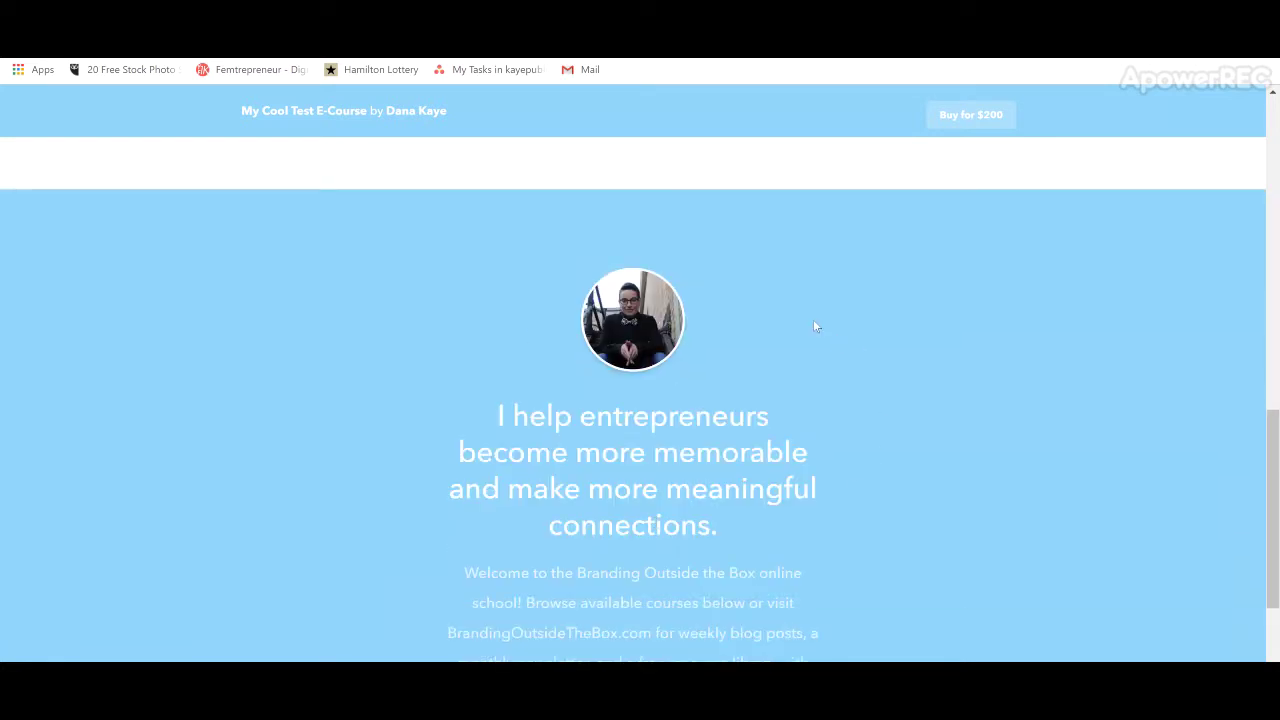
scroll(814, 328, down, 2)
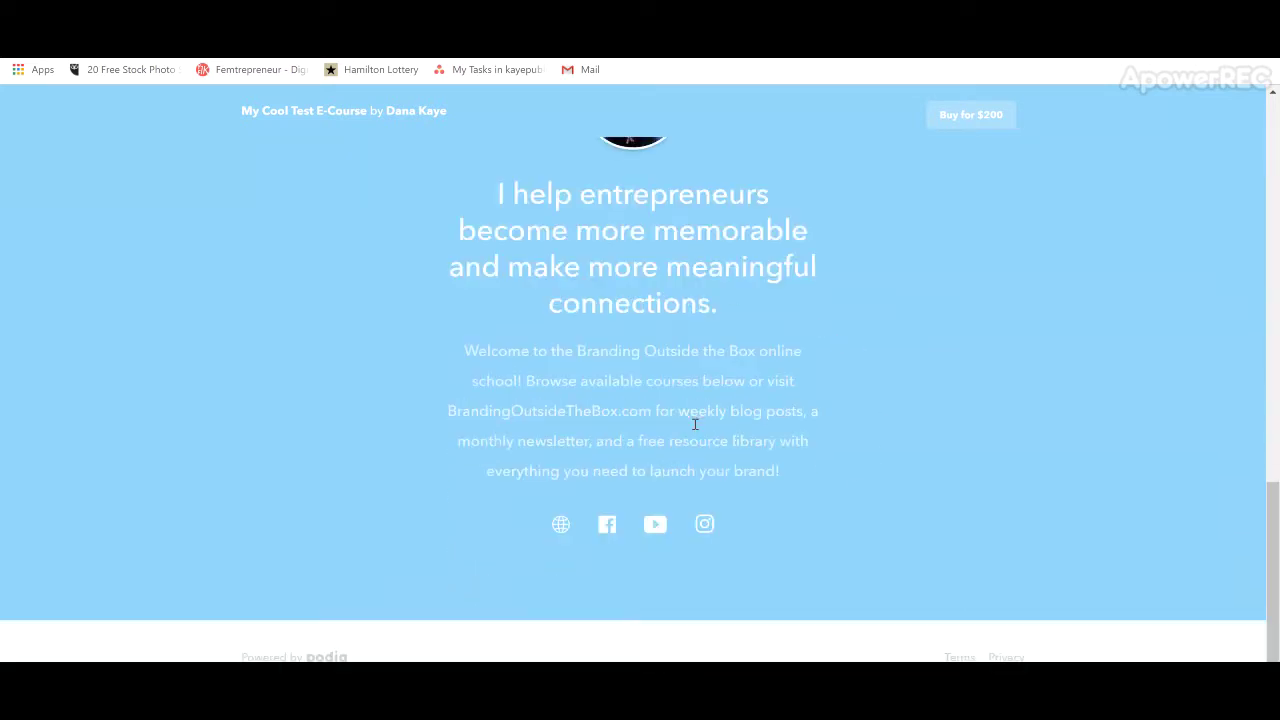
scroll(694, 423, up, 5)
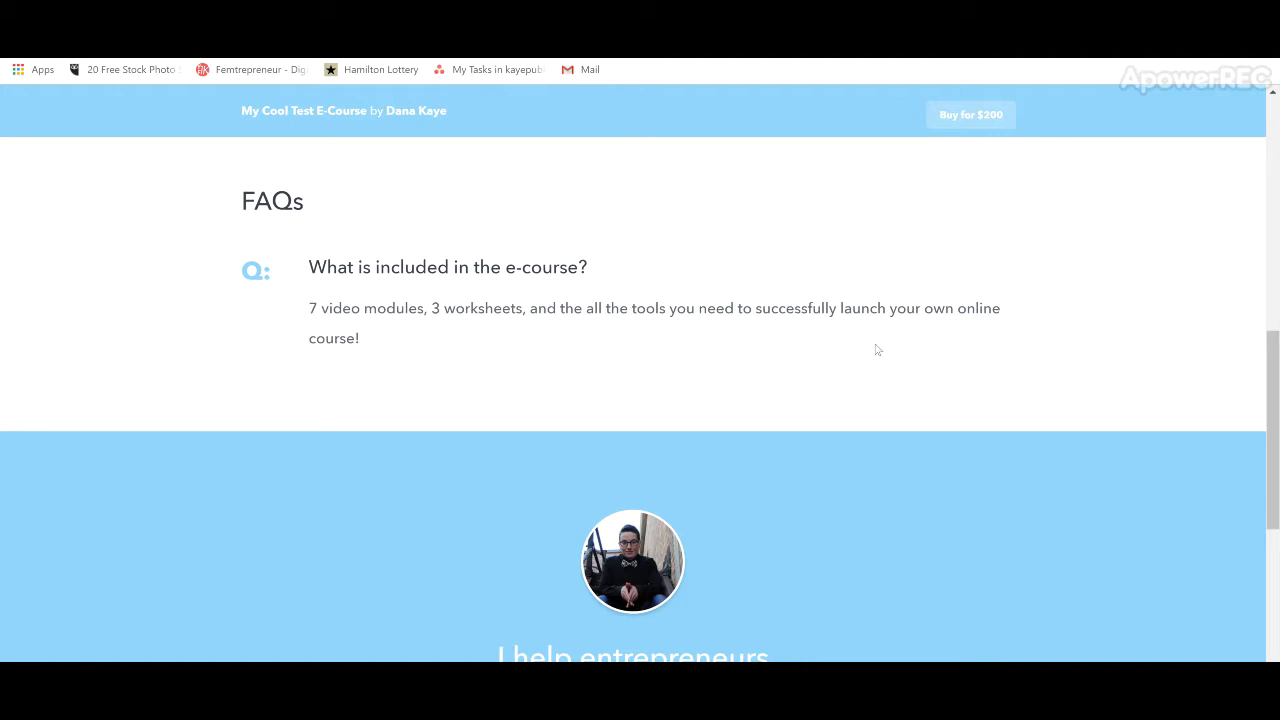
scroll(877, 349, down, 2)
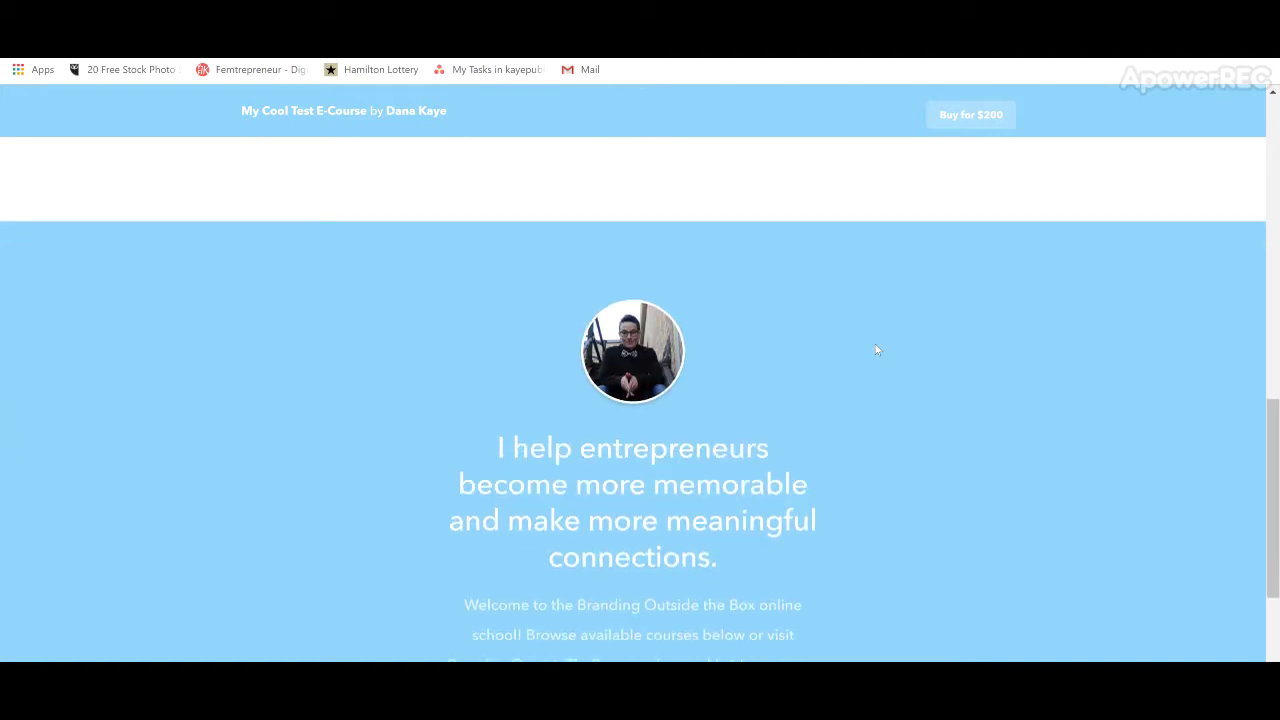
scroll(877, 349, up, 8)
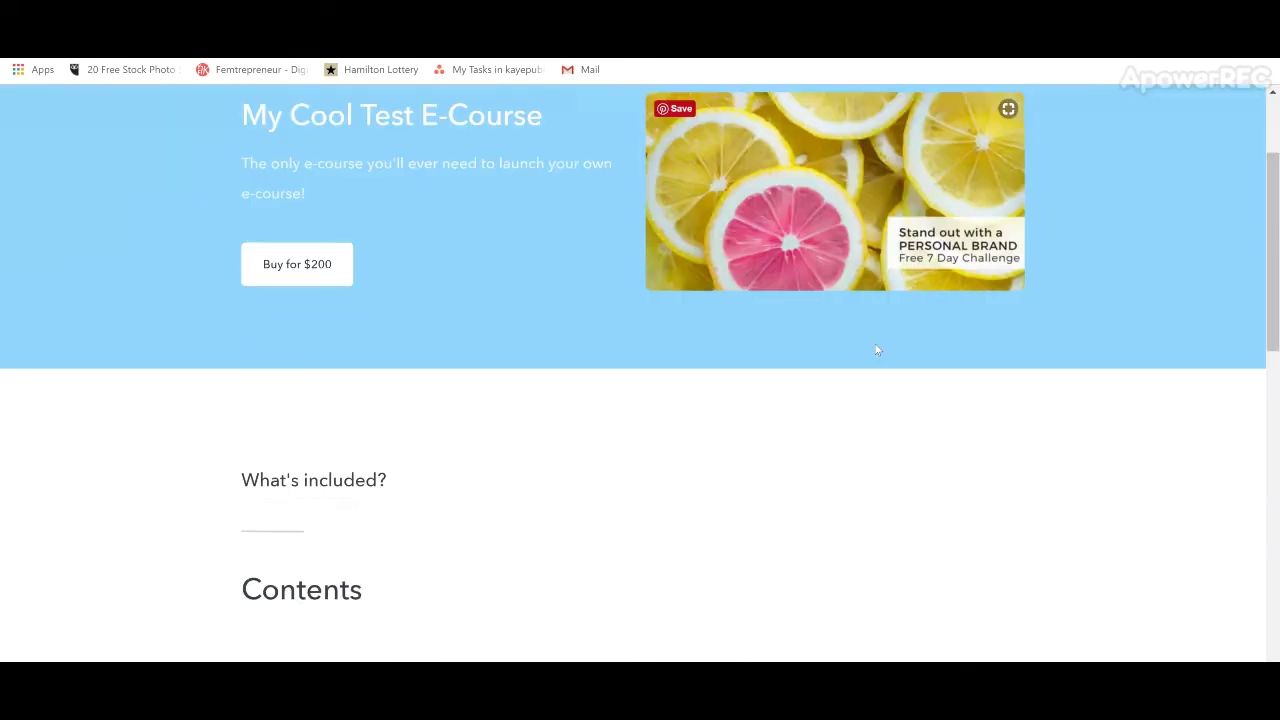
scroll(877, 349, down, 4)
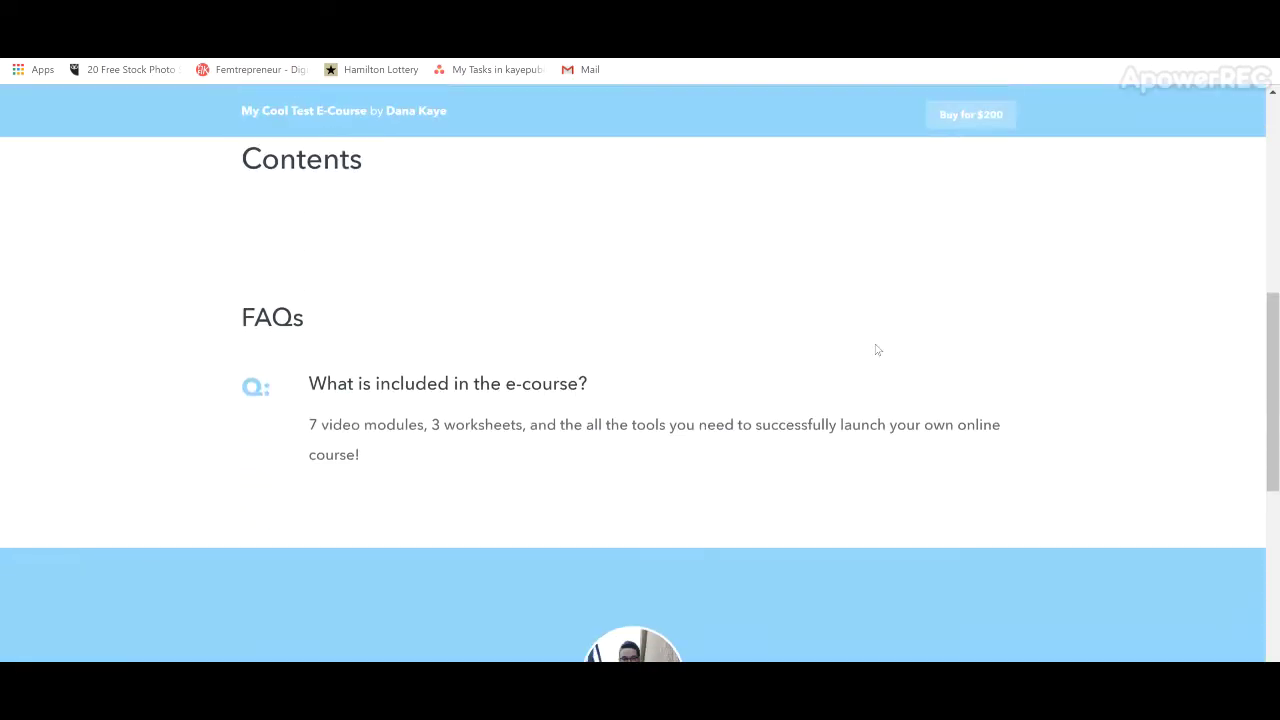
scroll(877, 349, down, 1)
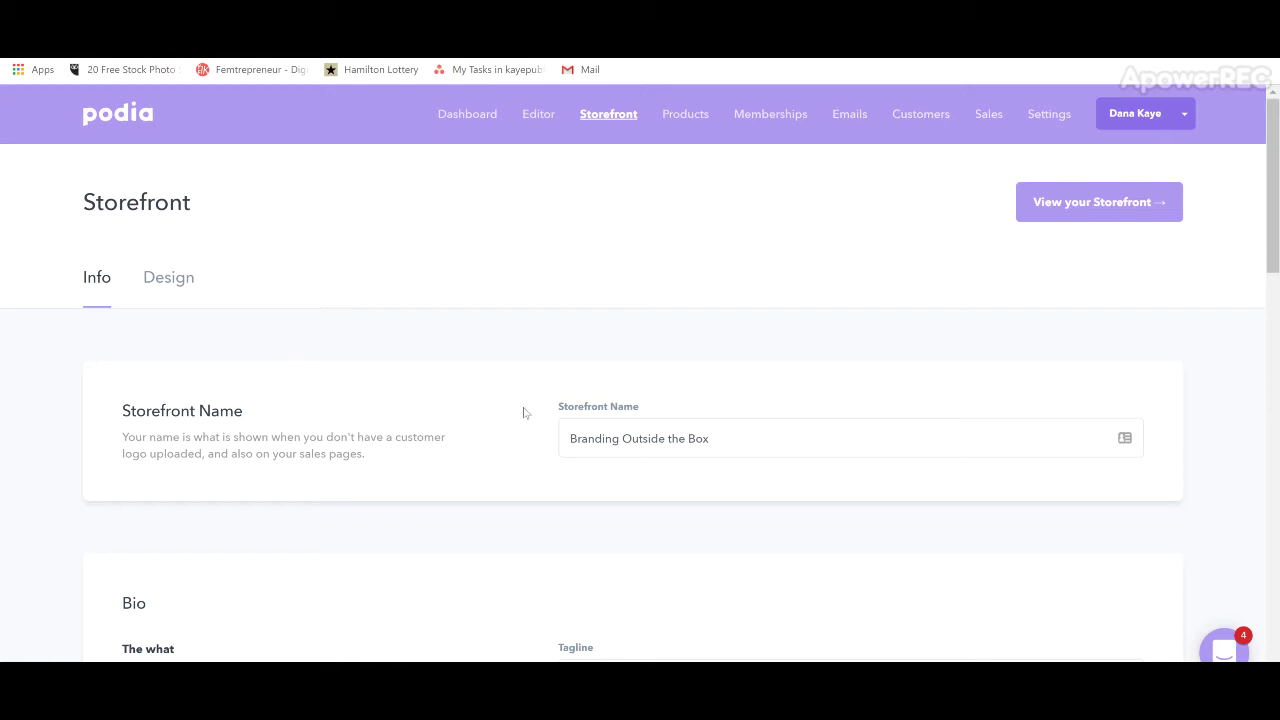
Step: Scroll through the storefront settings, reviewing the social link fields
scroll(528, 420, down, 1)
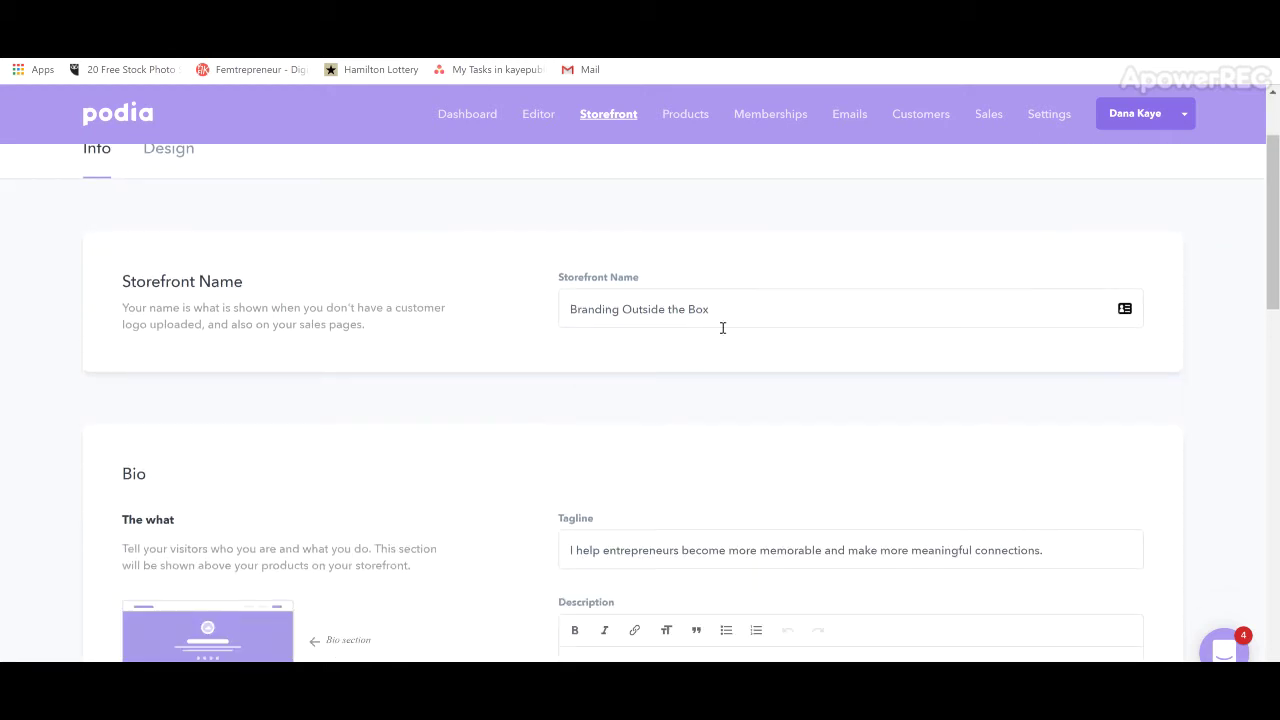
scroll(722, 327, down, 1)
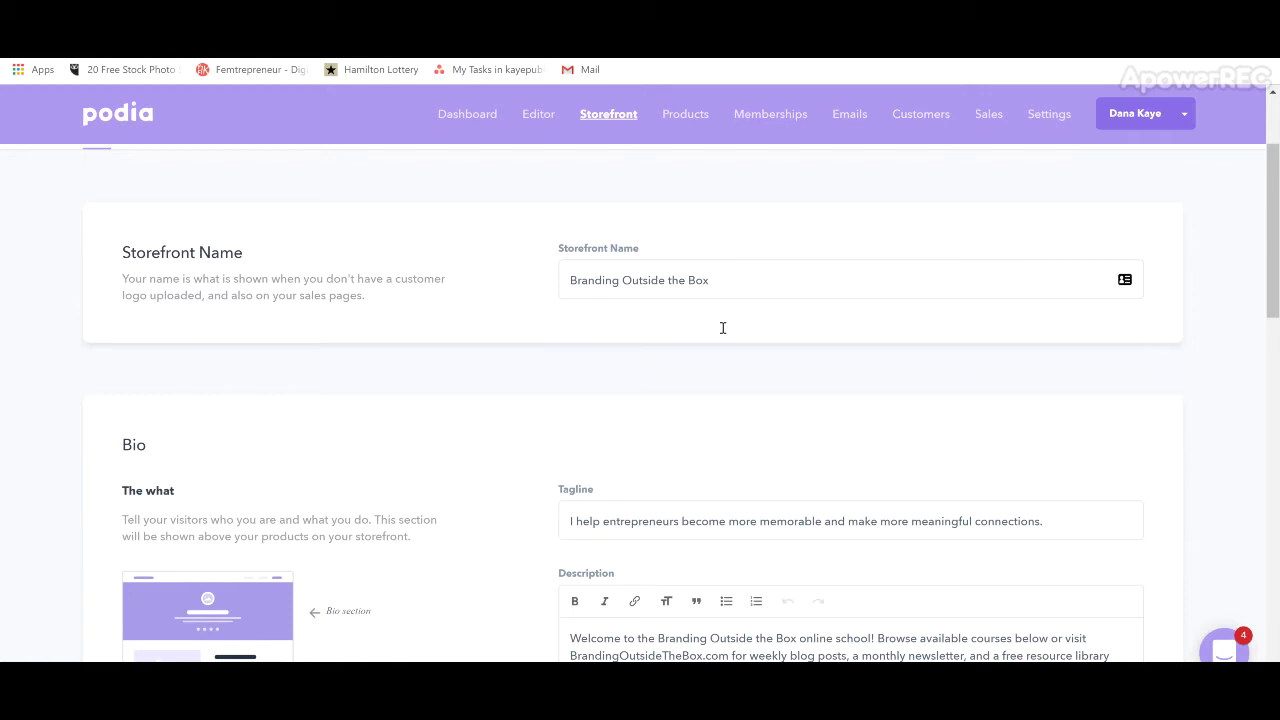
scroll(722, 327, down, 2)
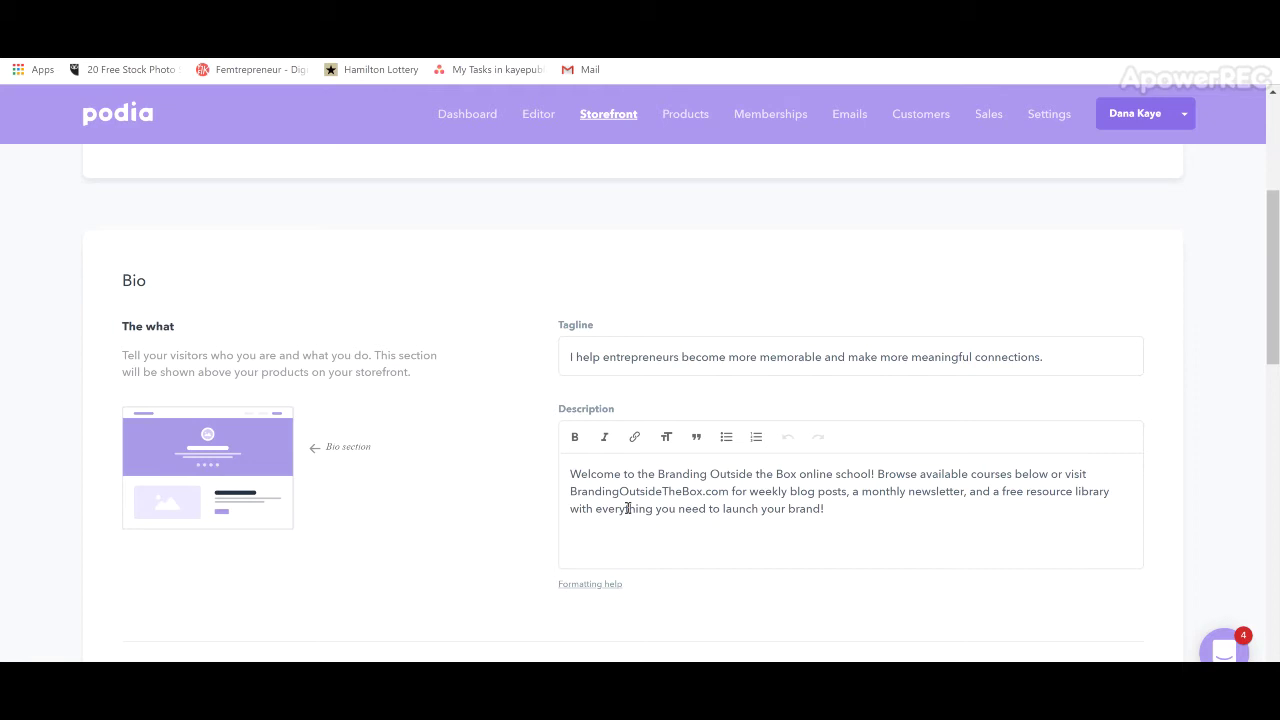
scroll(823, 508, down, 3)
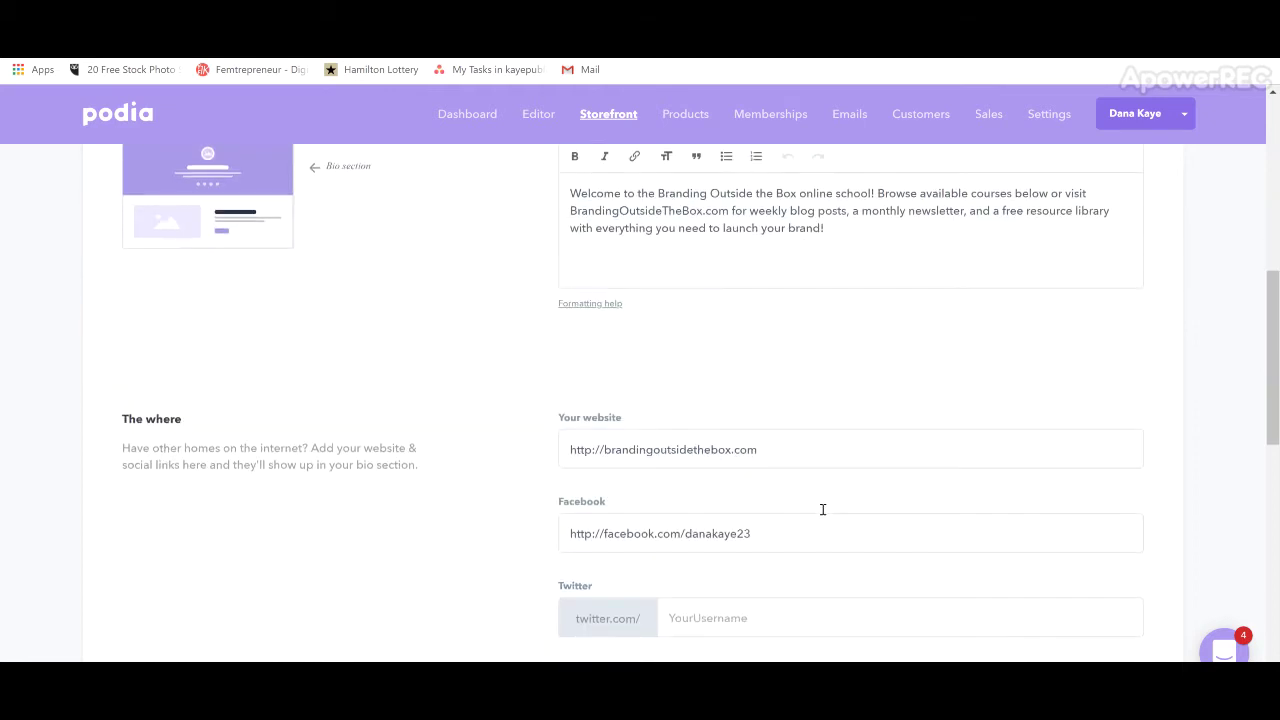
scroll(823, 509, down, 2)
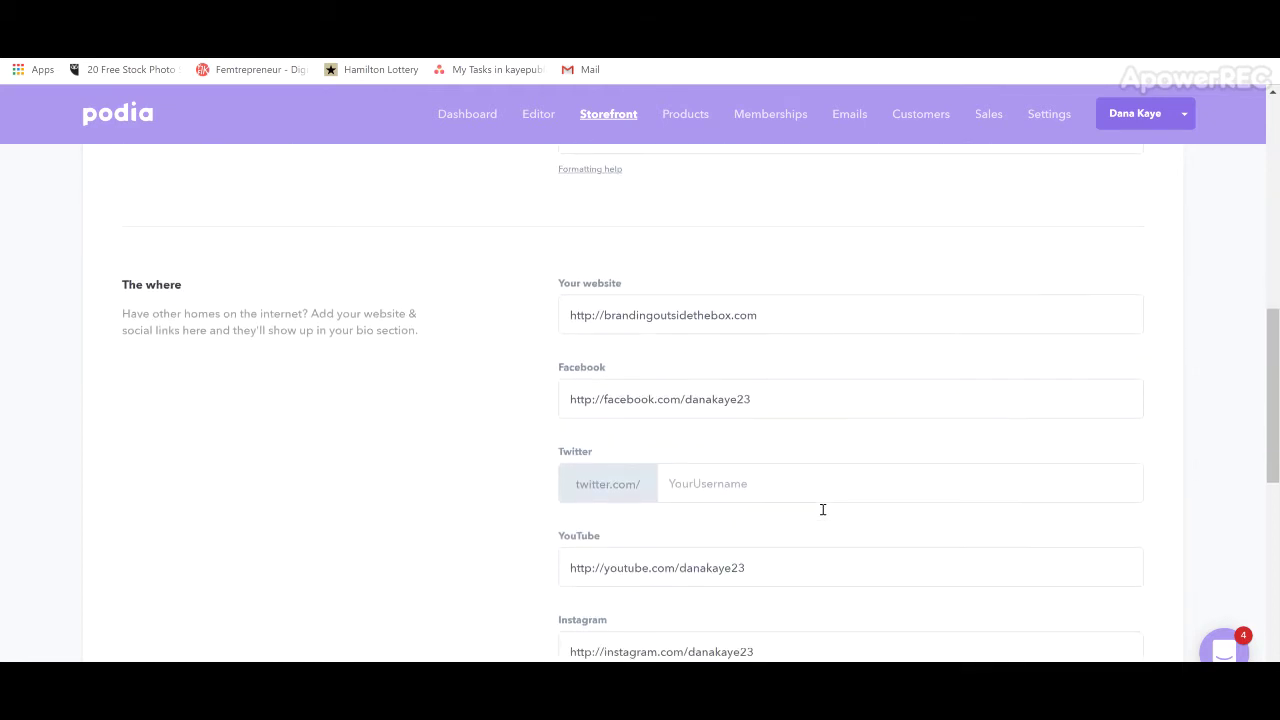
scroll(831, 478, down, 2)
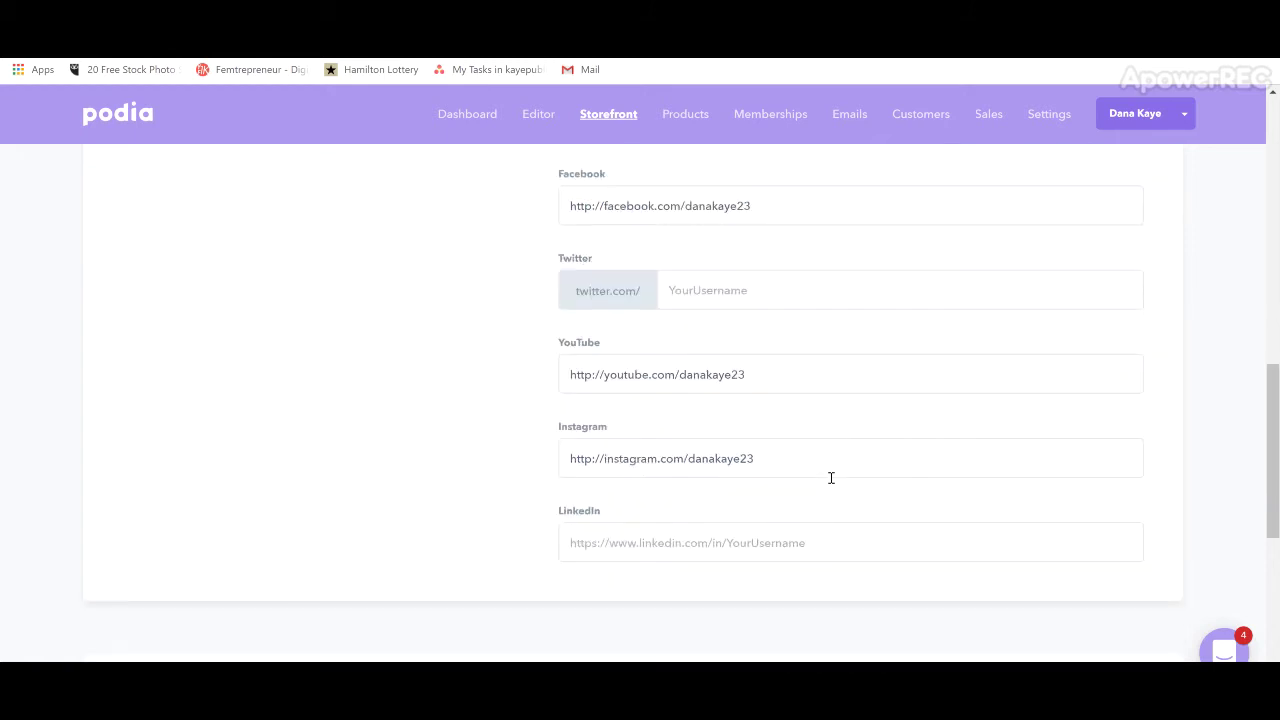
scroll(831, 478, down, 5)
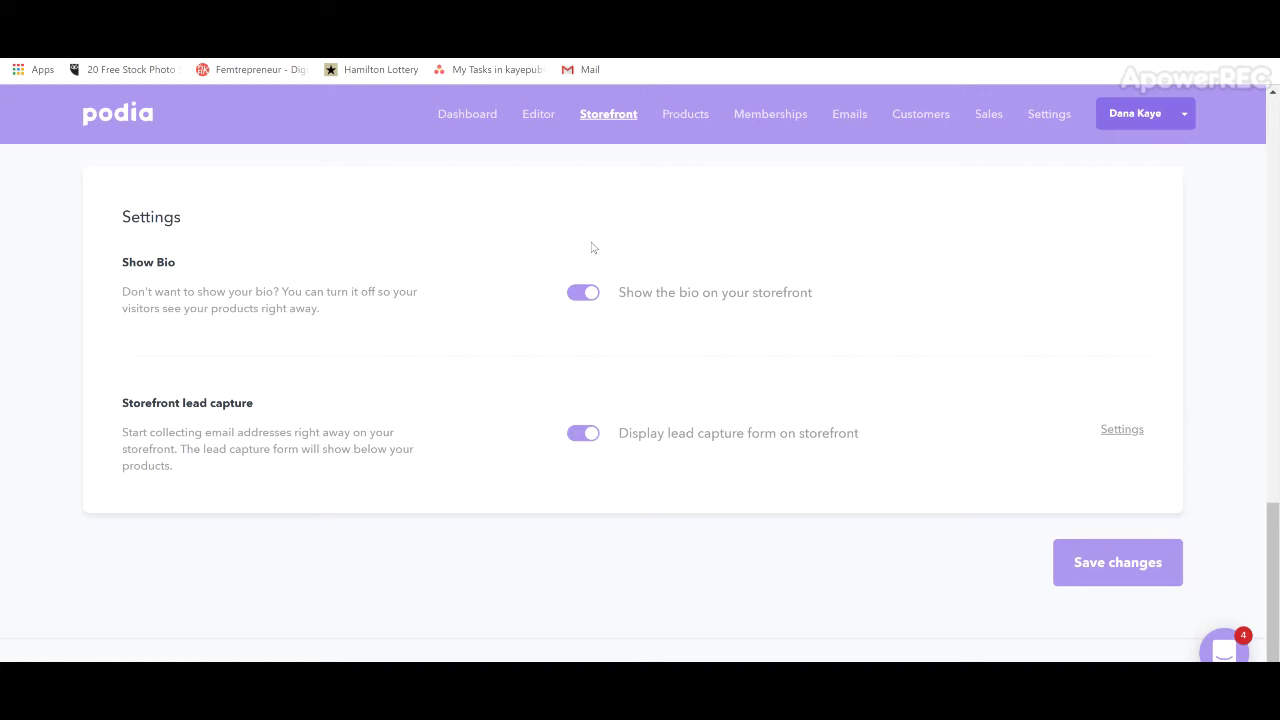
scroll(591, 247, down, 1)
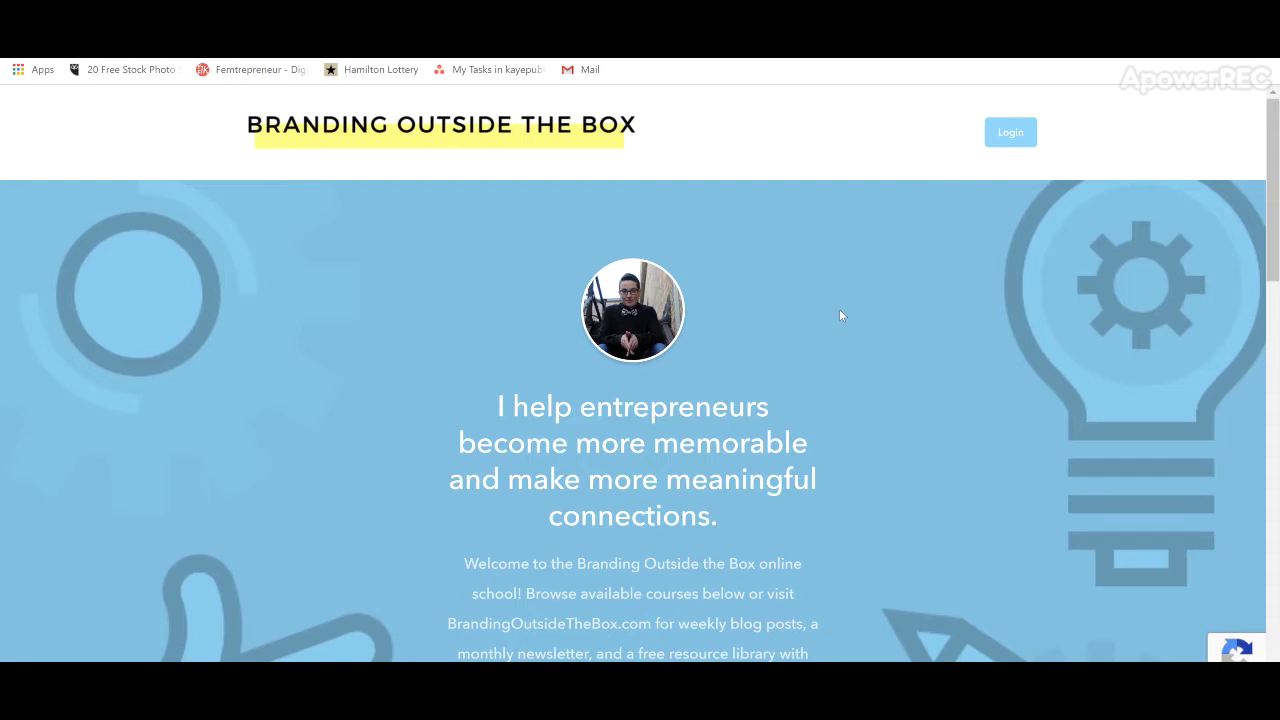
Step: Scroll through the storefront's courses and open the Personal Branding Master Class sales page
scroll(697, 258, down, 3)
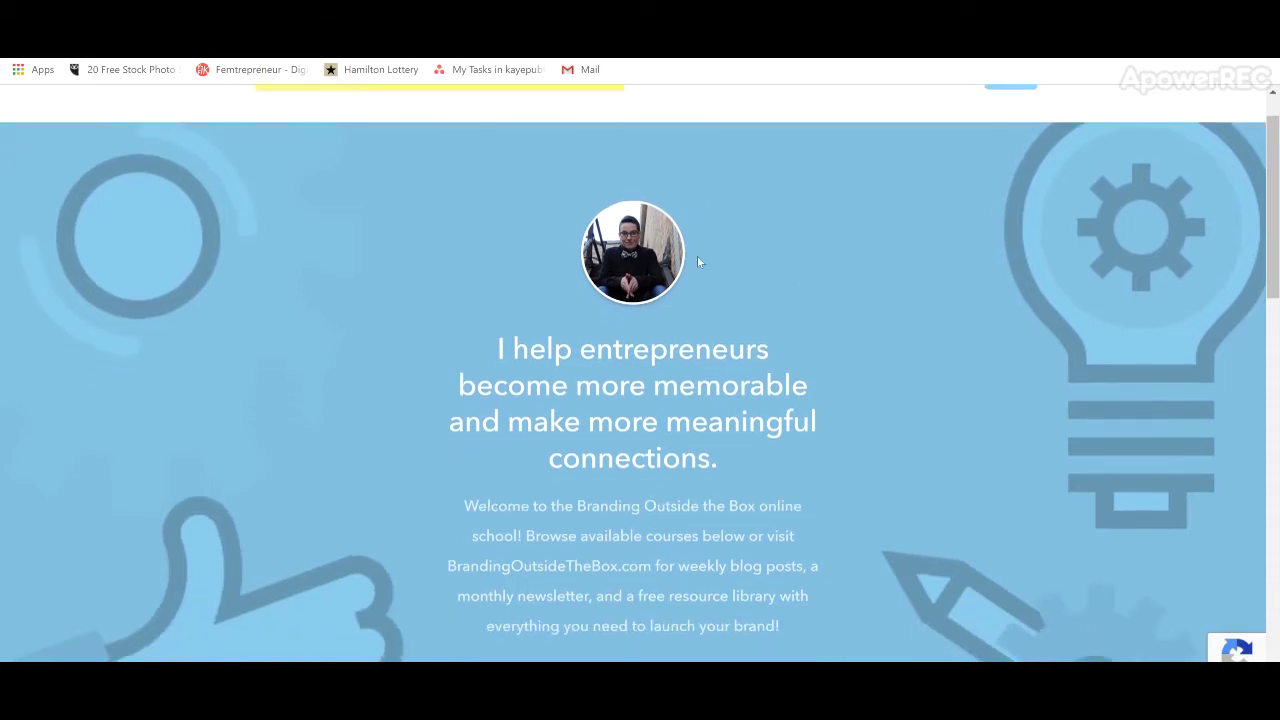
scroll(698, 262, down, 3)
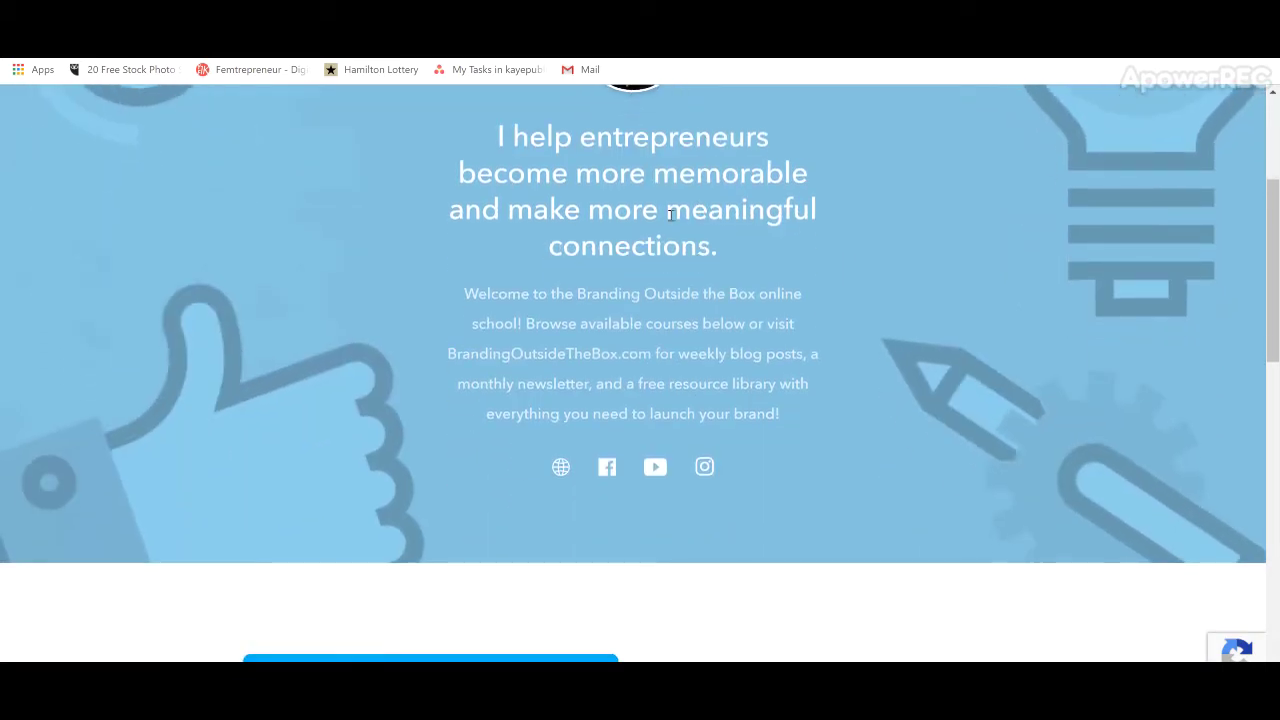
scroll(767, 365, down, 3)
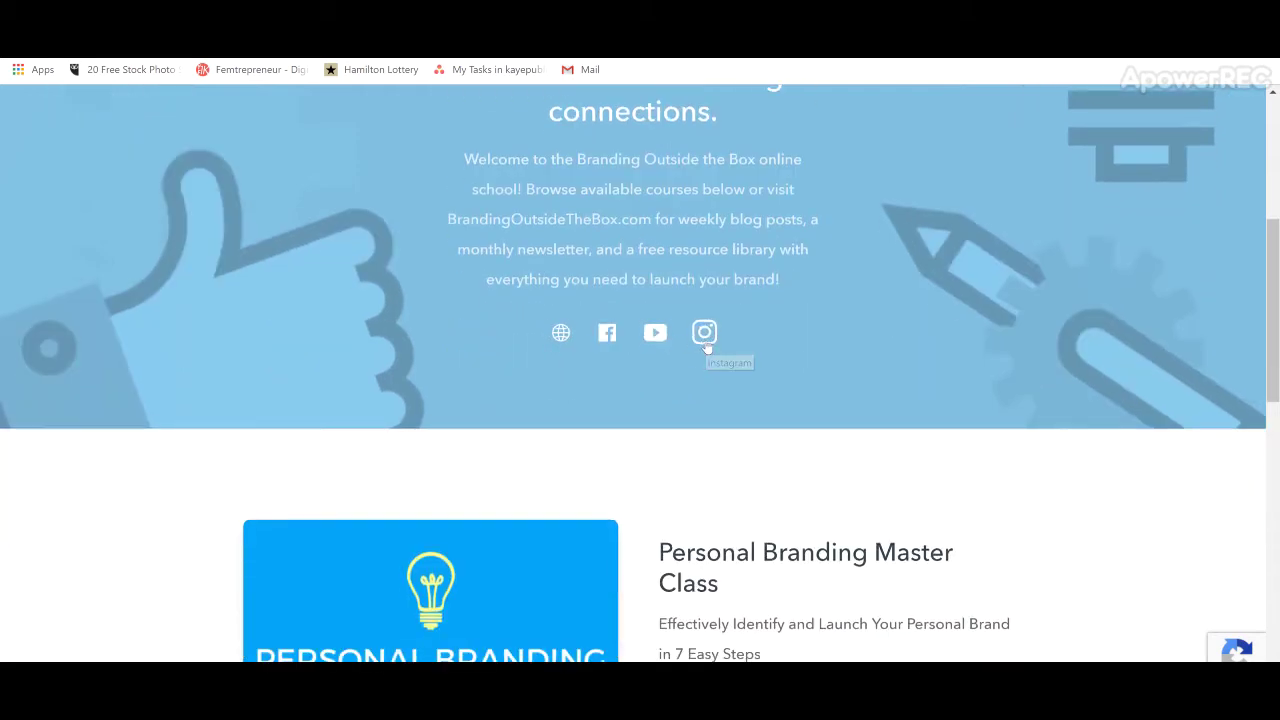
scroll(706, 345, down, 5)
scroll(706, 345, down, 3)
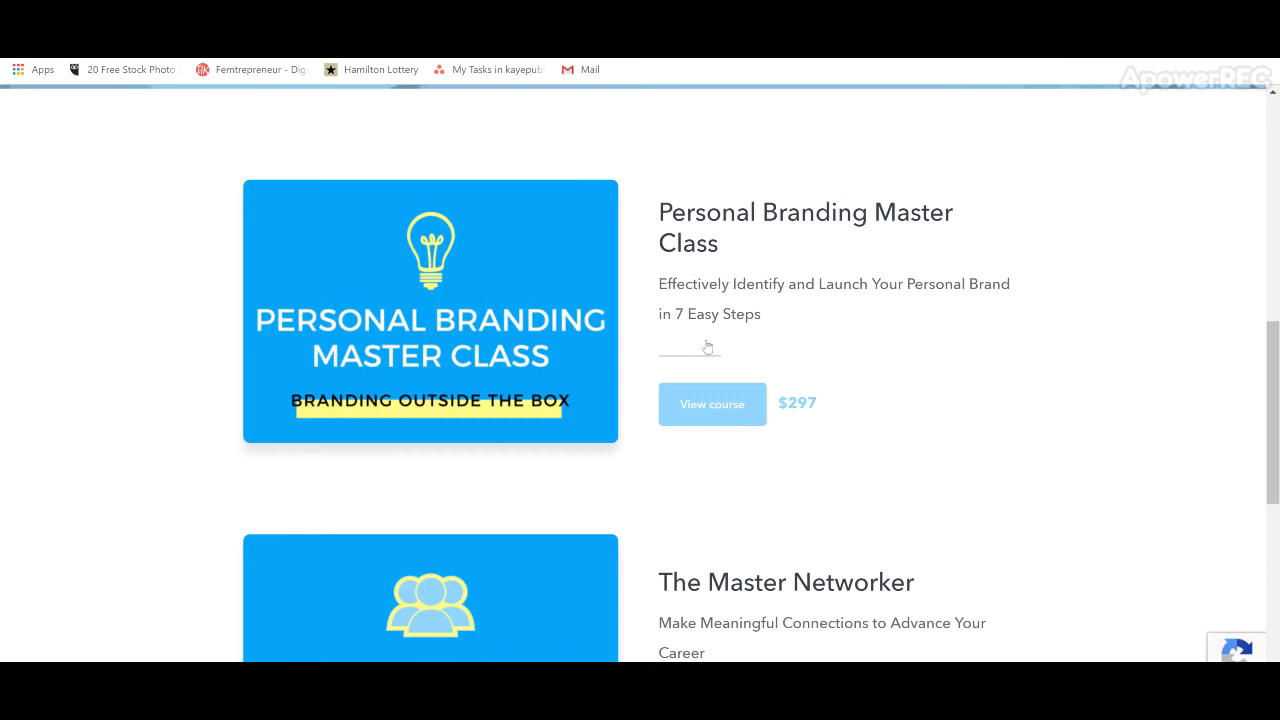
scroll(706, 345, down, 4)
scroll(706, 345, down, 5)
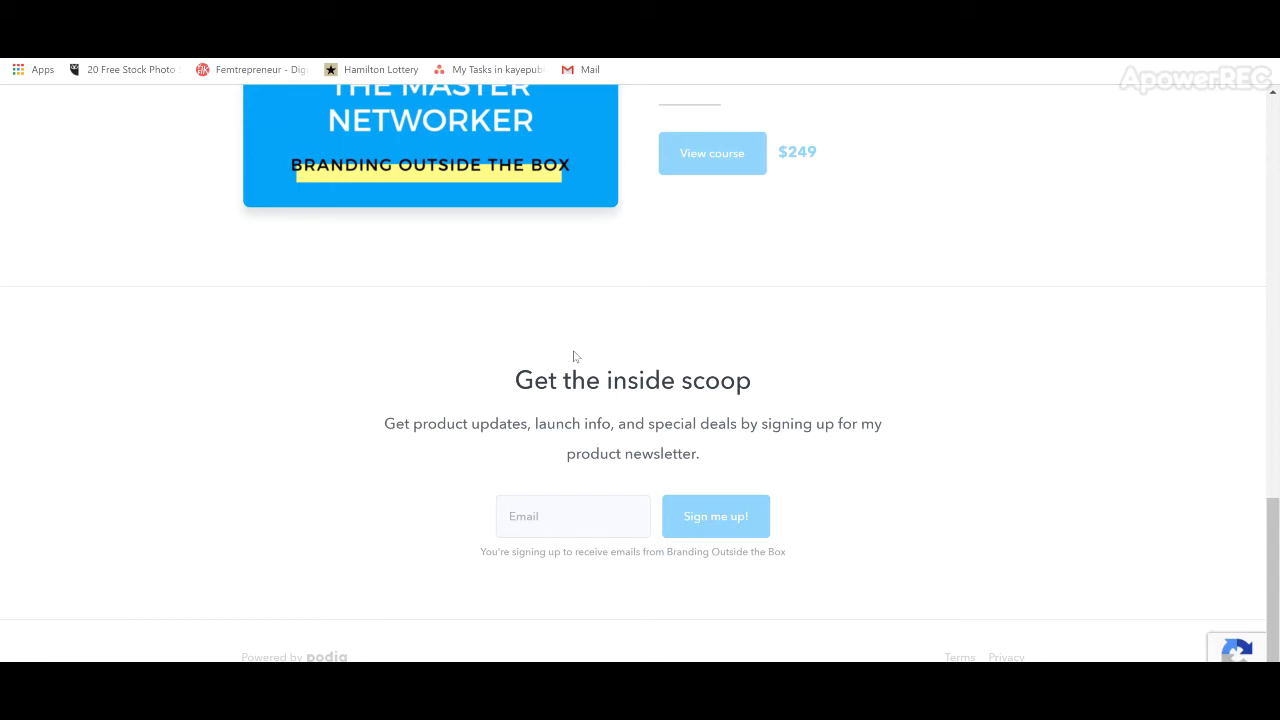
scroll(575, 355, up, 10)
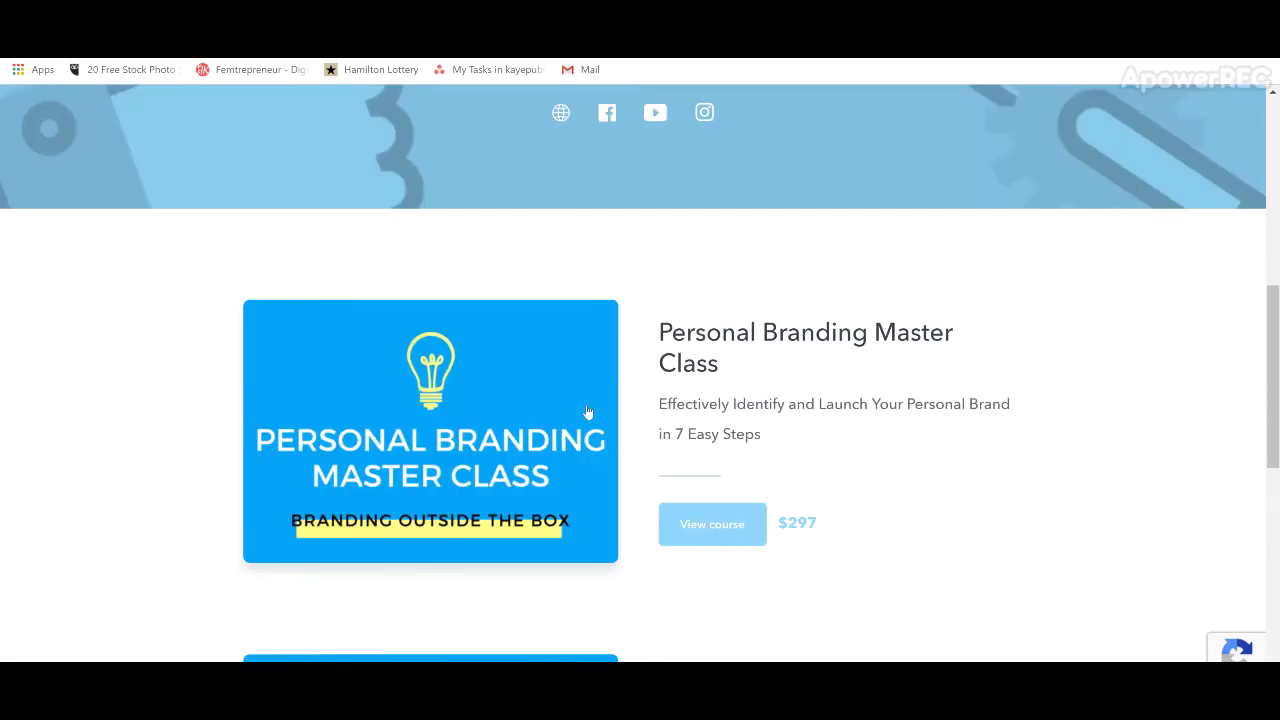
key(alt+Left)
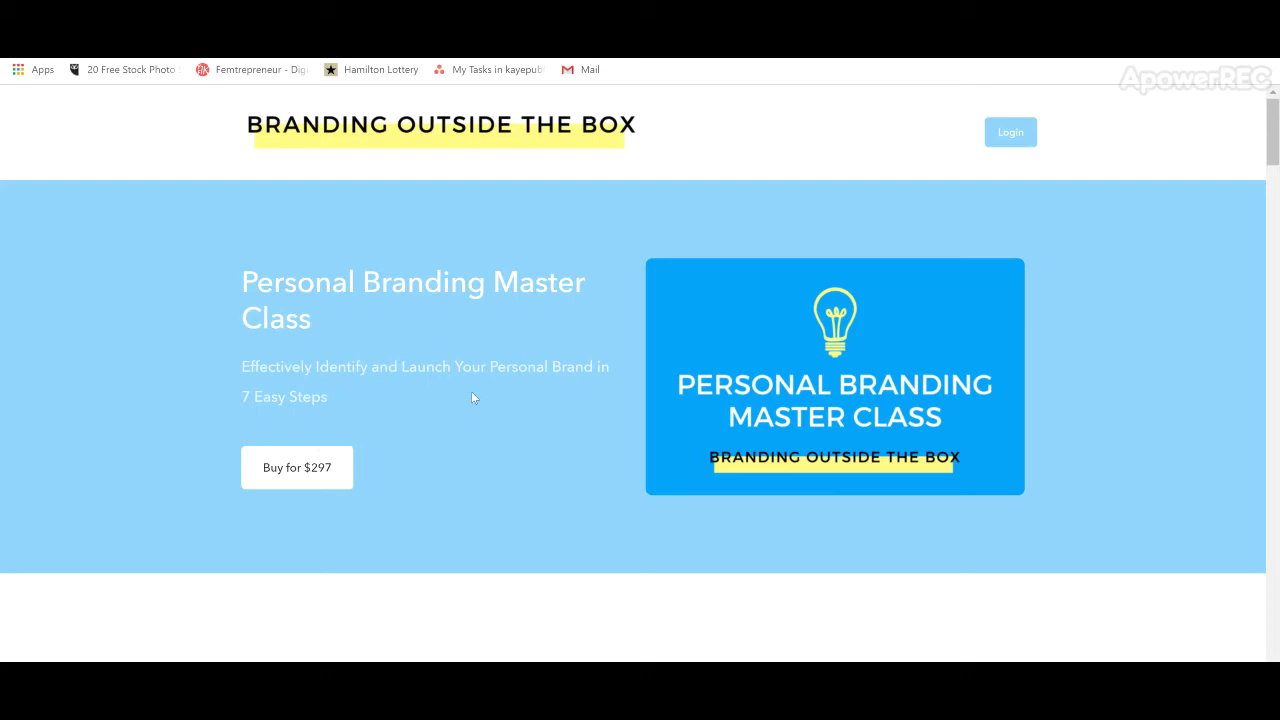
scroll(471, 391, down, 3)
scroll(473, 396, down, 1)
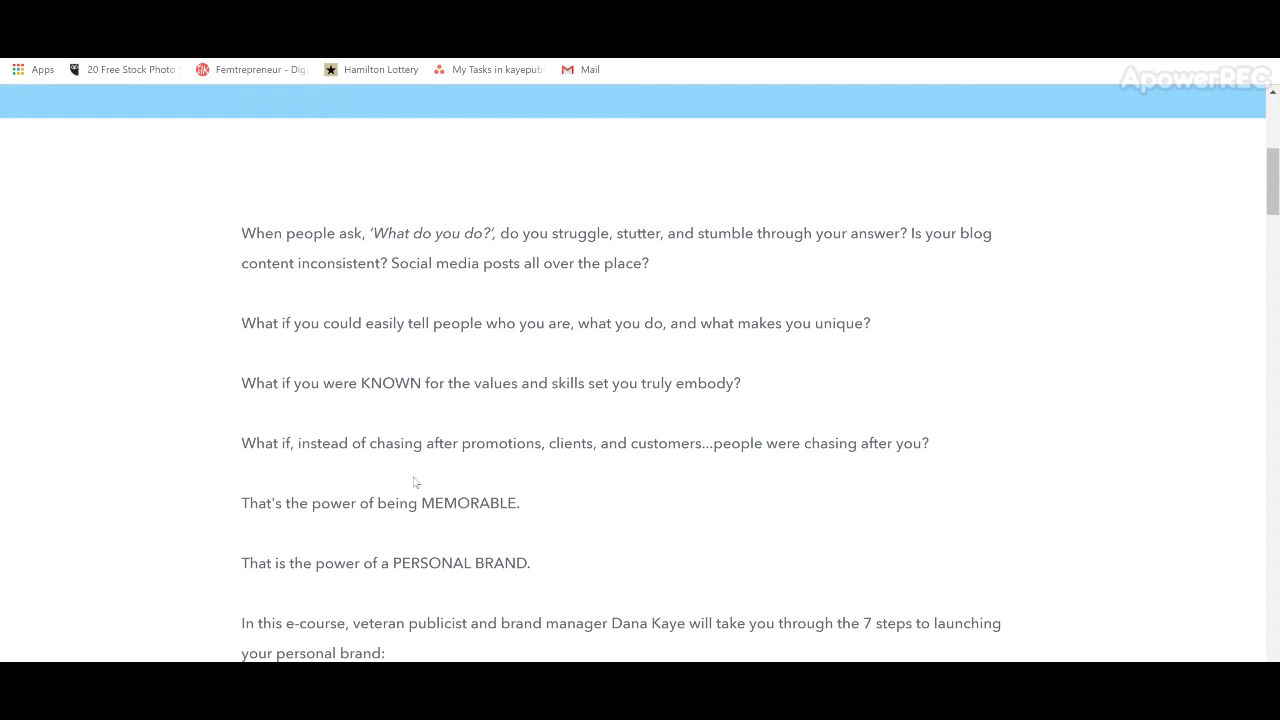
scroll(689, 510, down, 5)
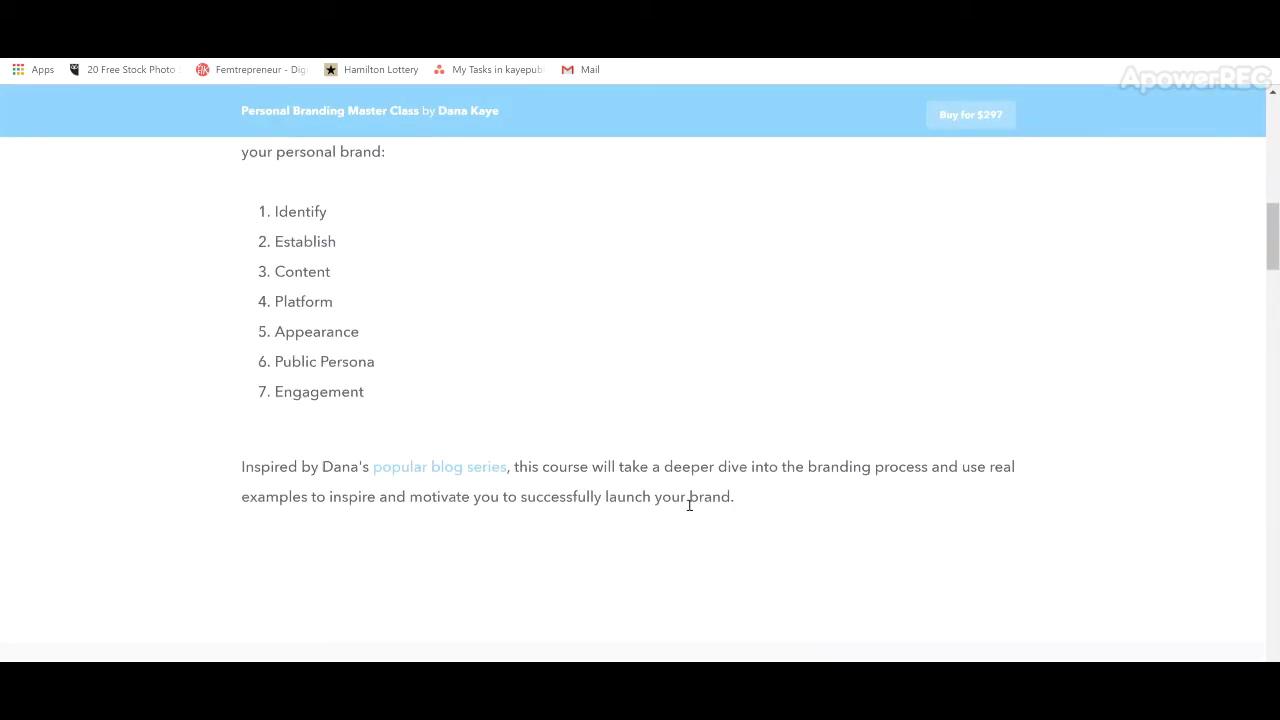
scroll(689, 508, down, 4)
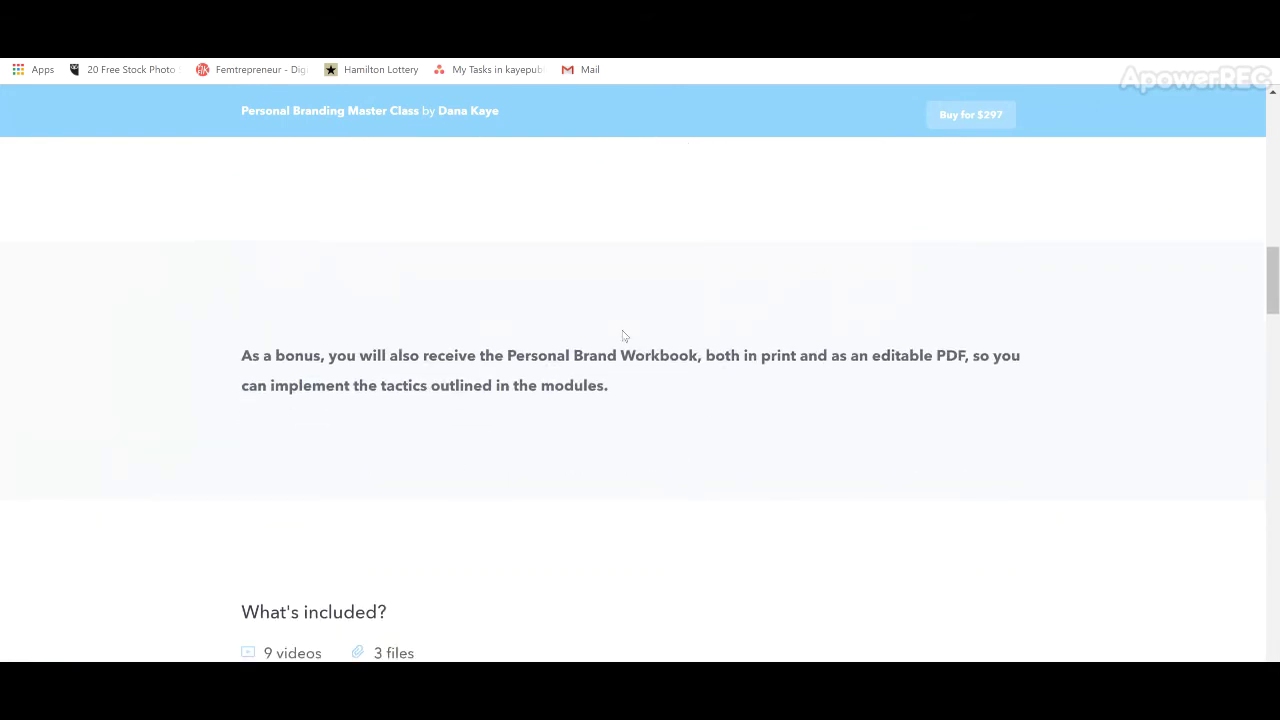
scroll(622, 340, down, 1)
scroll(621, 341, down, 3)
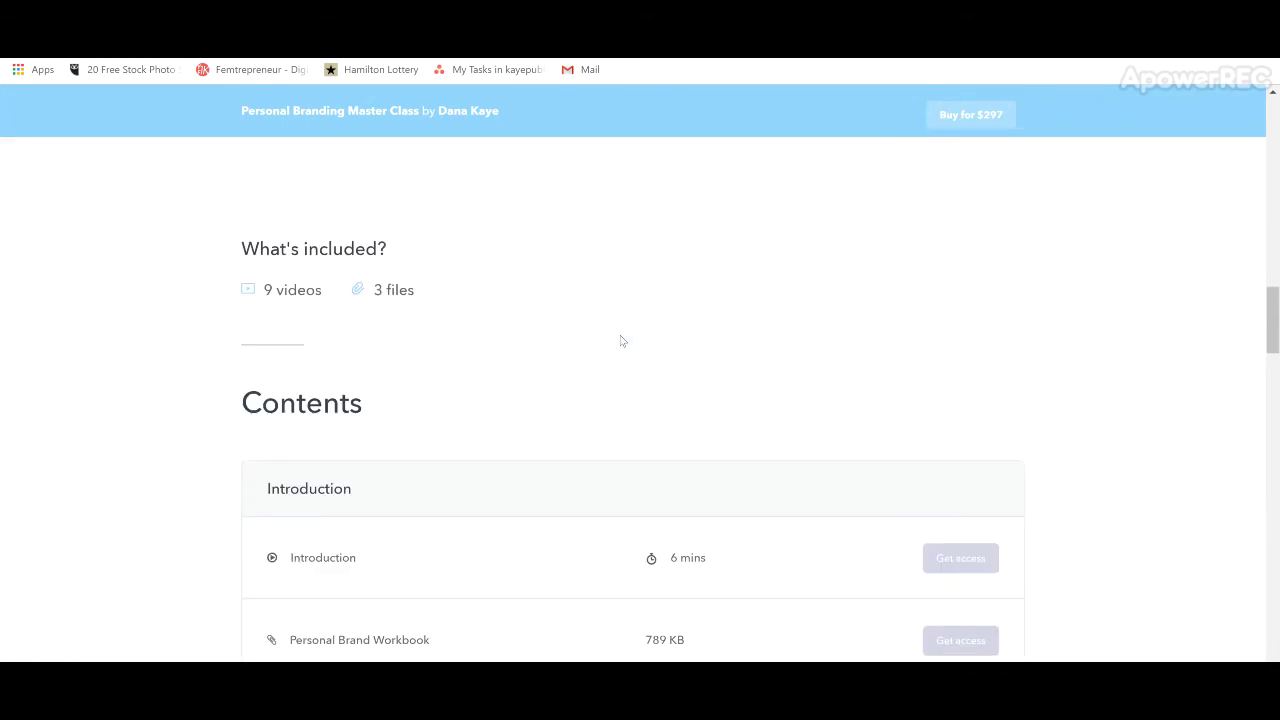
scroll(622, 341, down, 2)
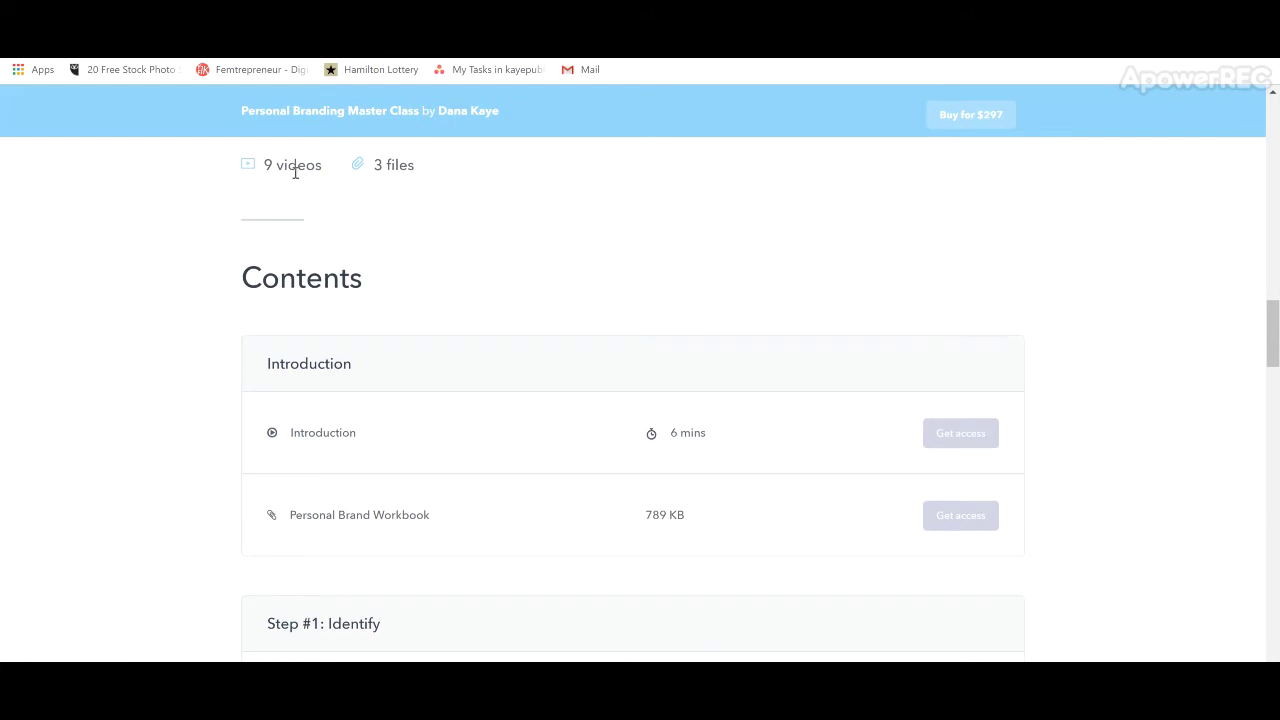
scroll(451, 289, down, 1)
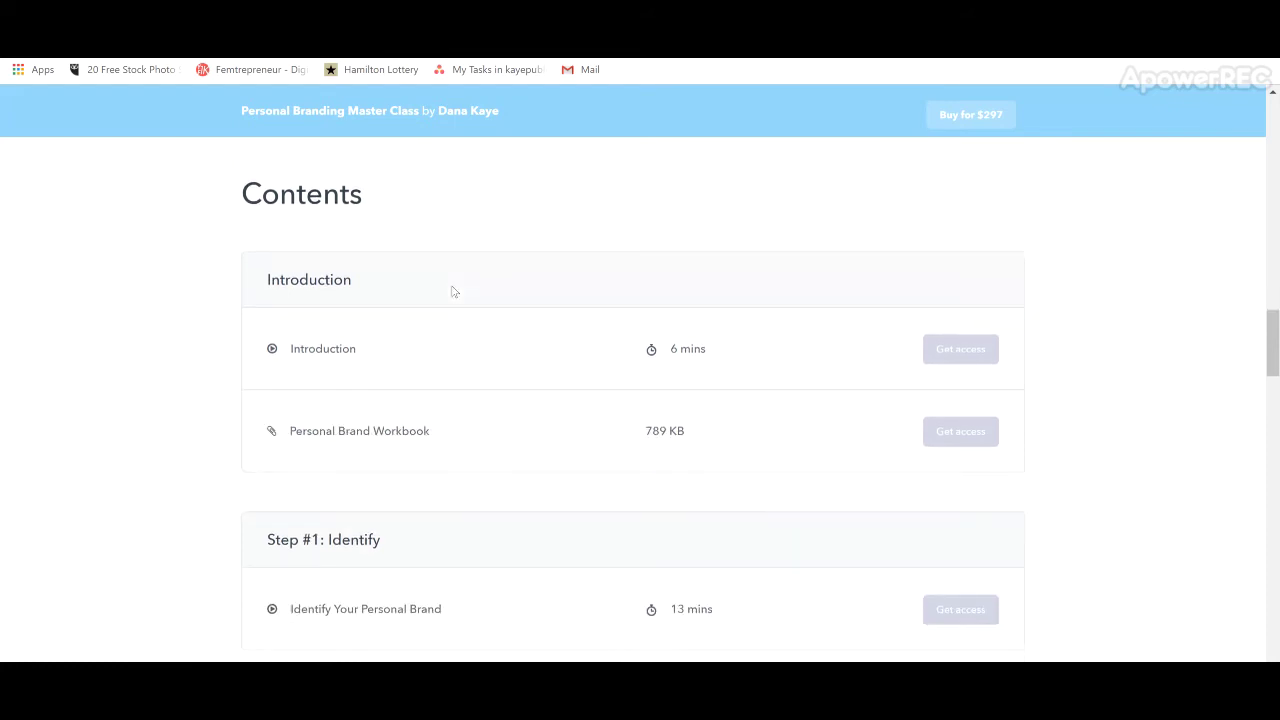
scroll(475, 485, down, 3)
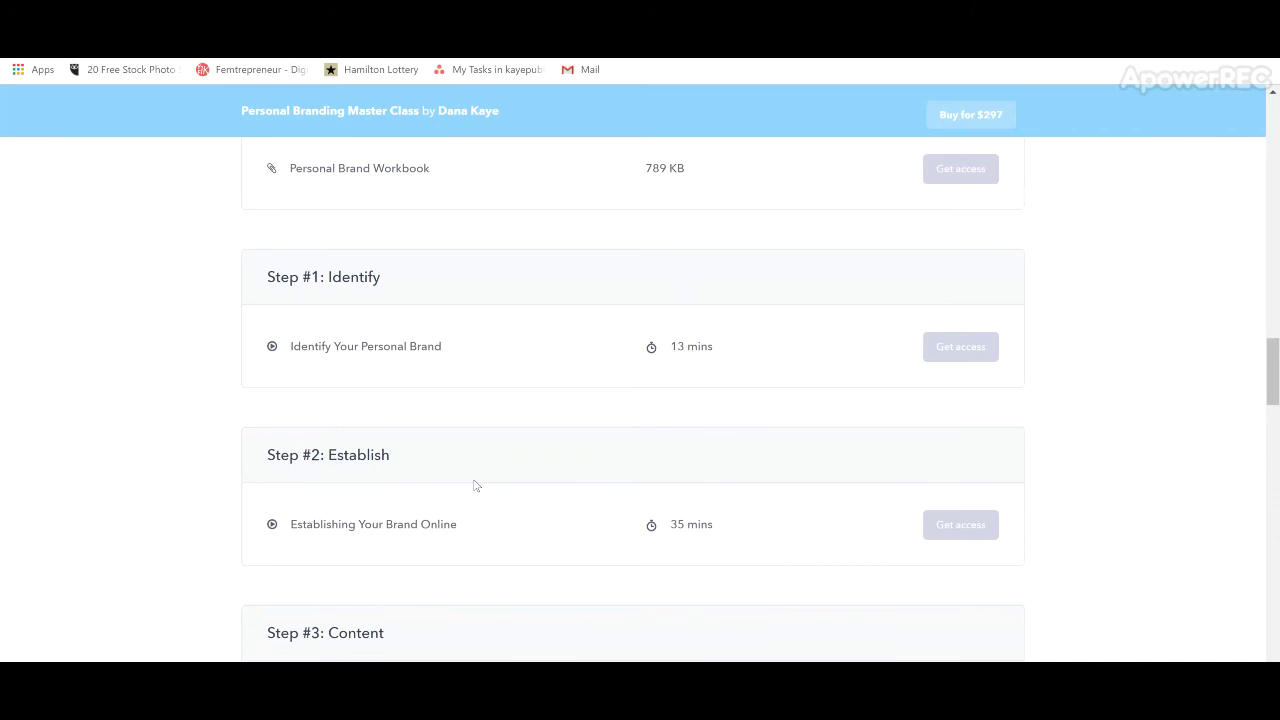
scroll(475, 485, down, 1)
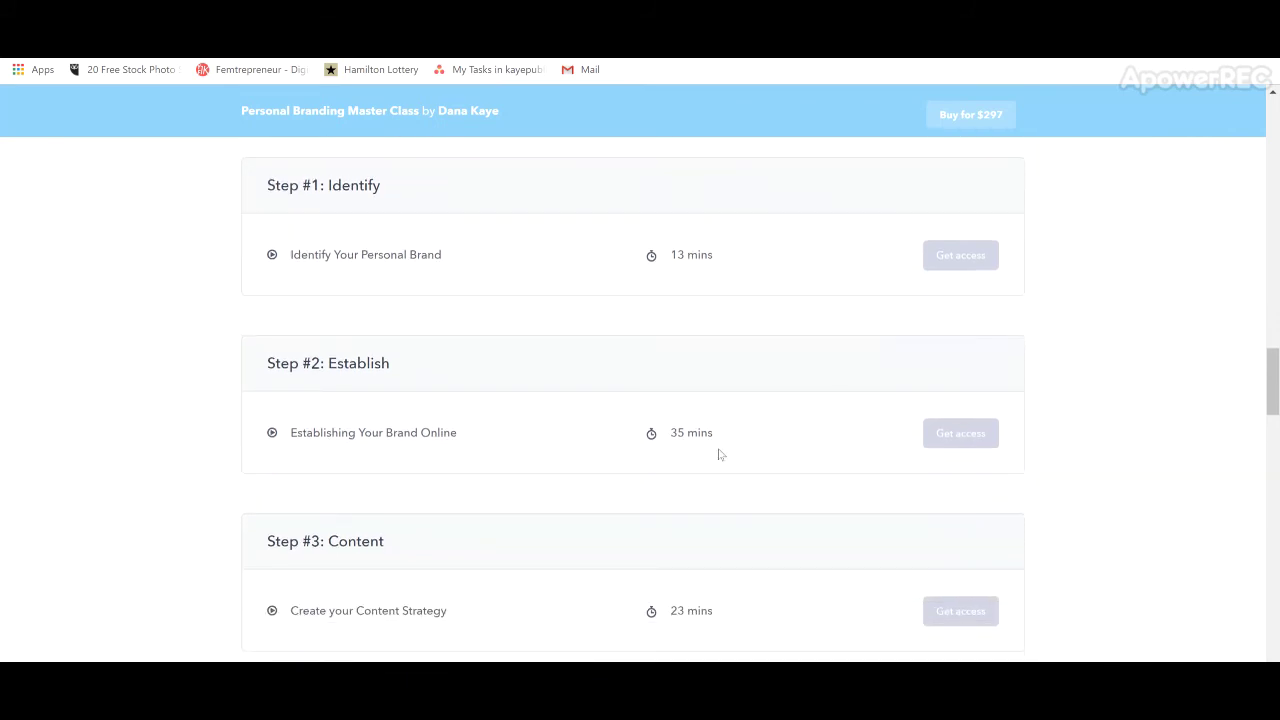
scroll(617, 471, down, 4)
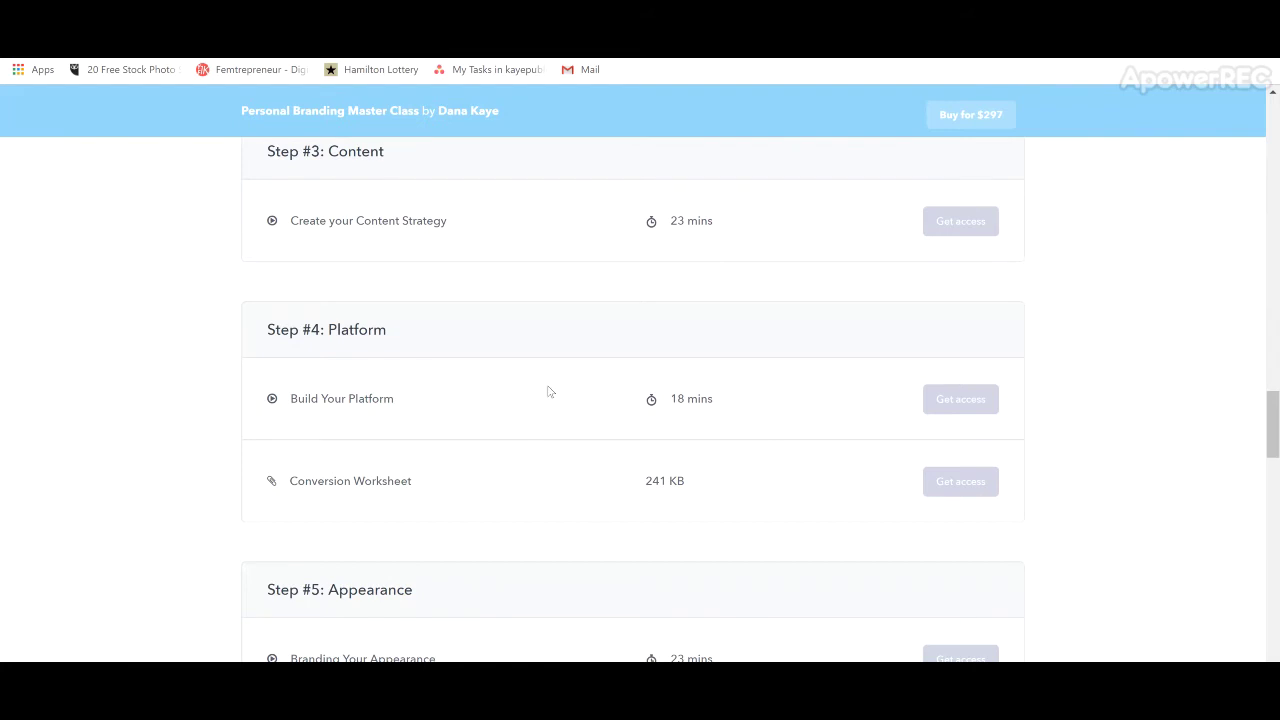
scroll(540, 394, down, 2)
scroll(540, 394, down, 4)
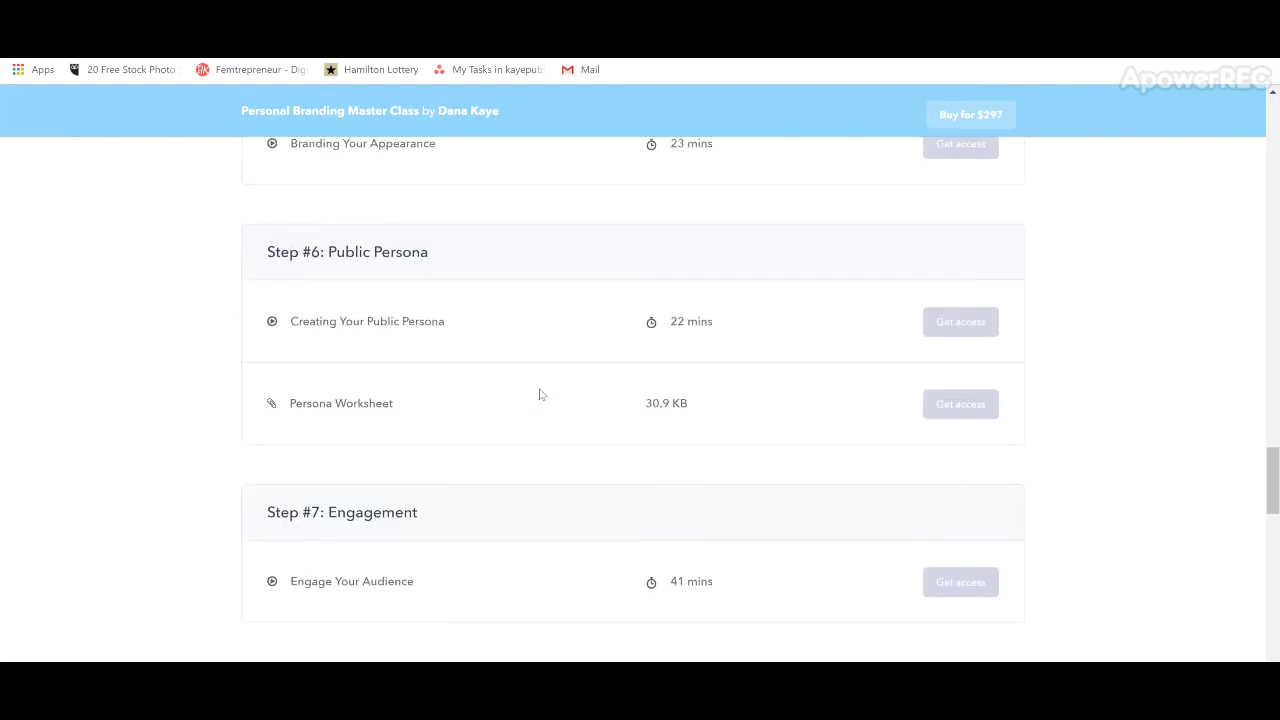
scroll(540, 394, down, 3)
scroll(540, 394, down, 3)
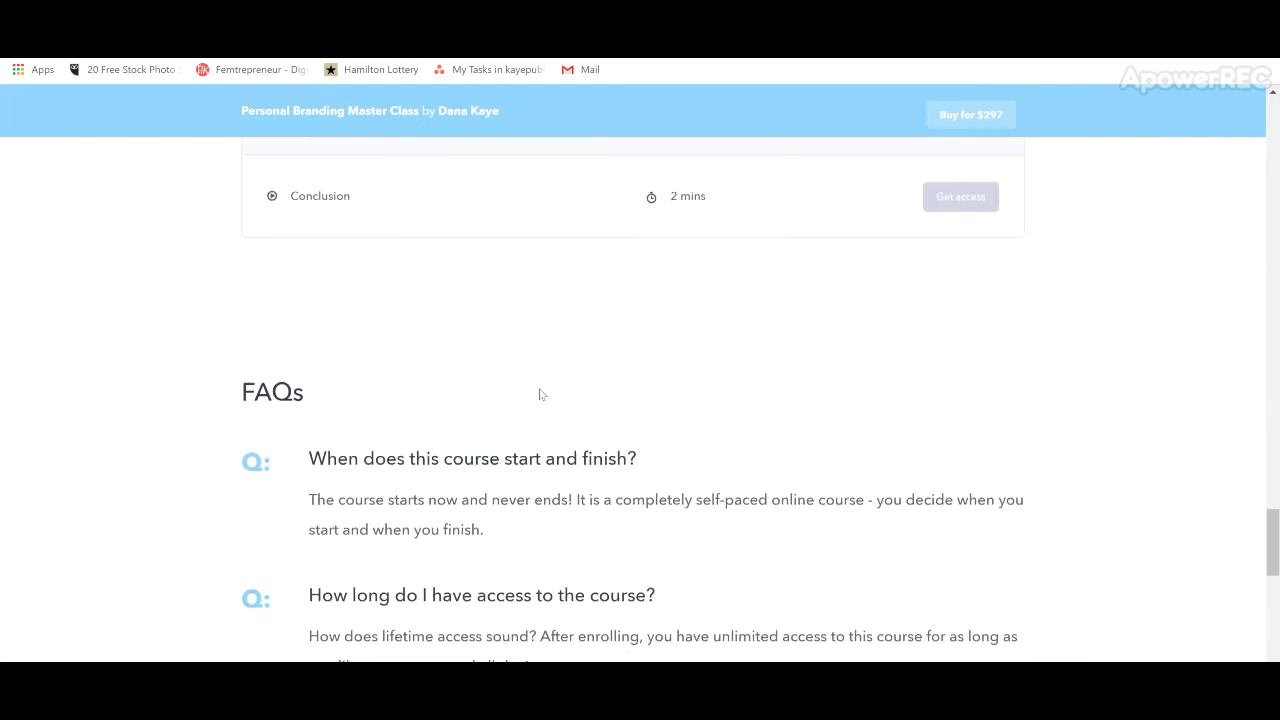
scroll(672, 421, down, 1)
scroll(672, 421, down, 8)
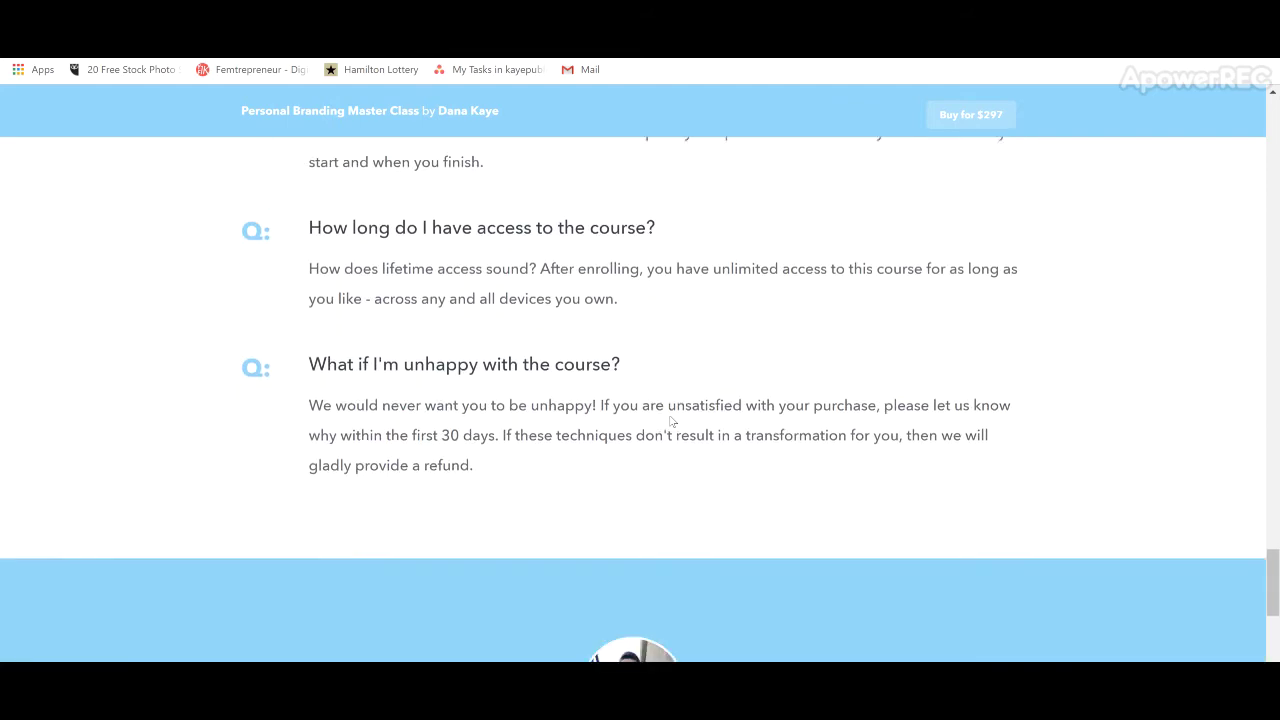
scroll(670, 415, down, 1)
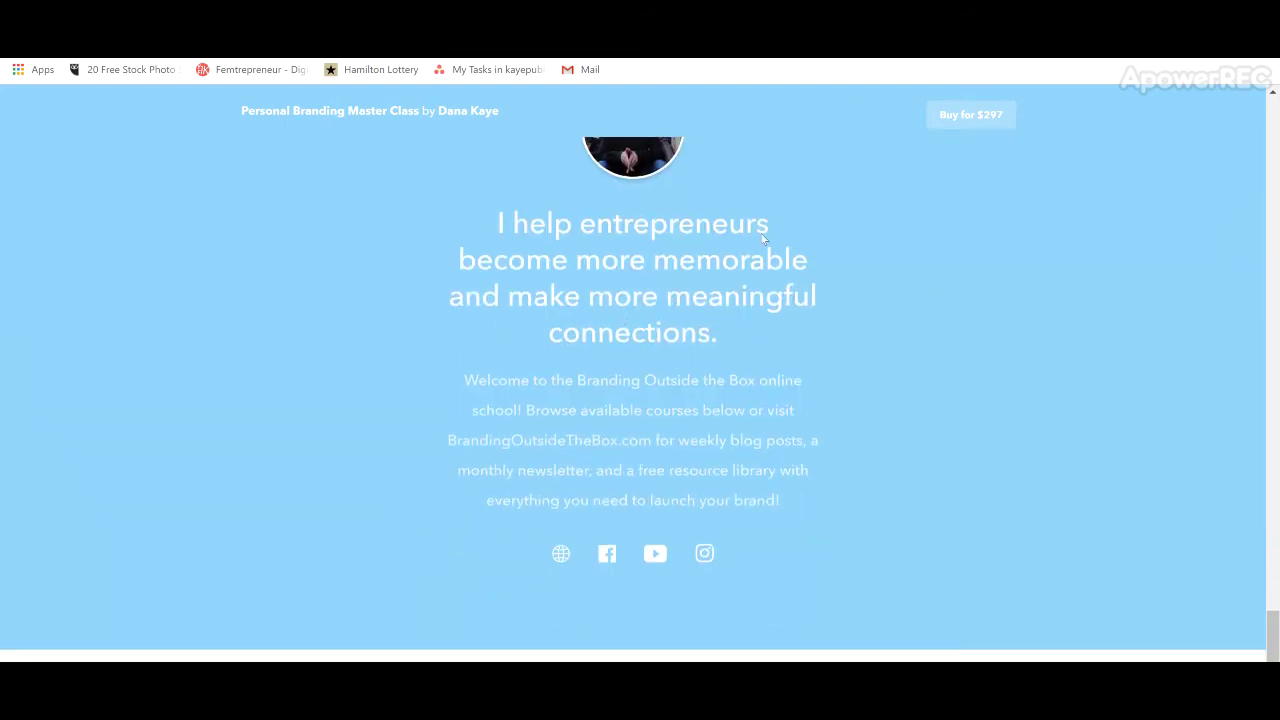
scroll(928, 404, down, 1)
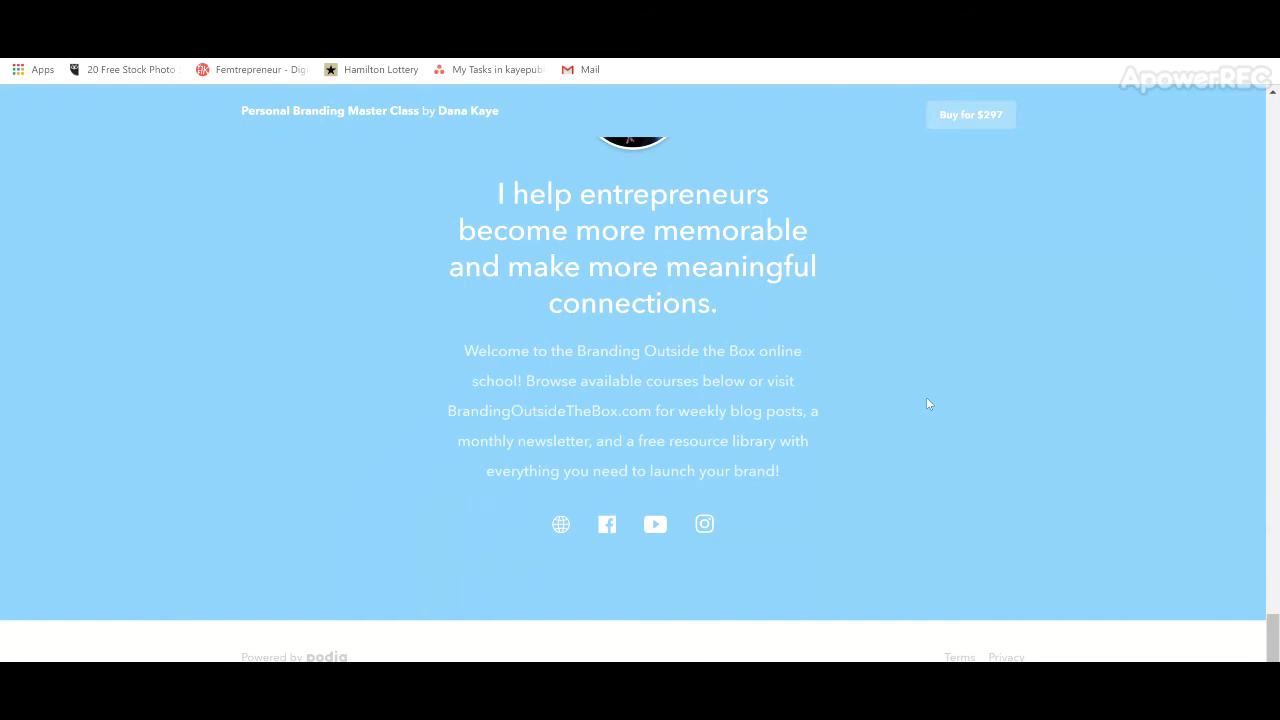
scroll(927, 404, up, 20)
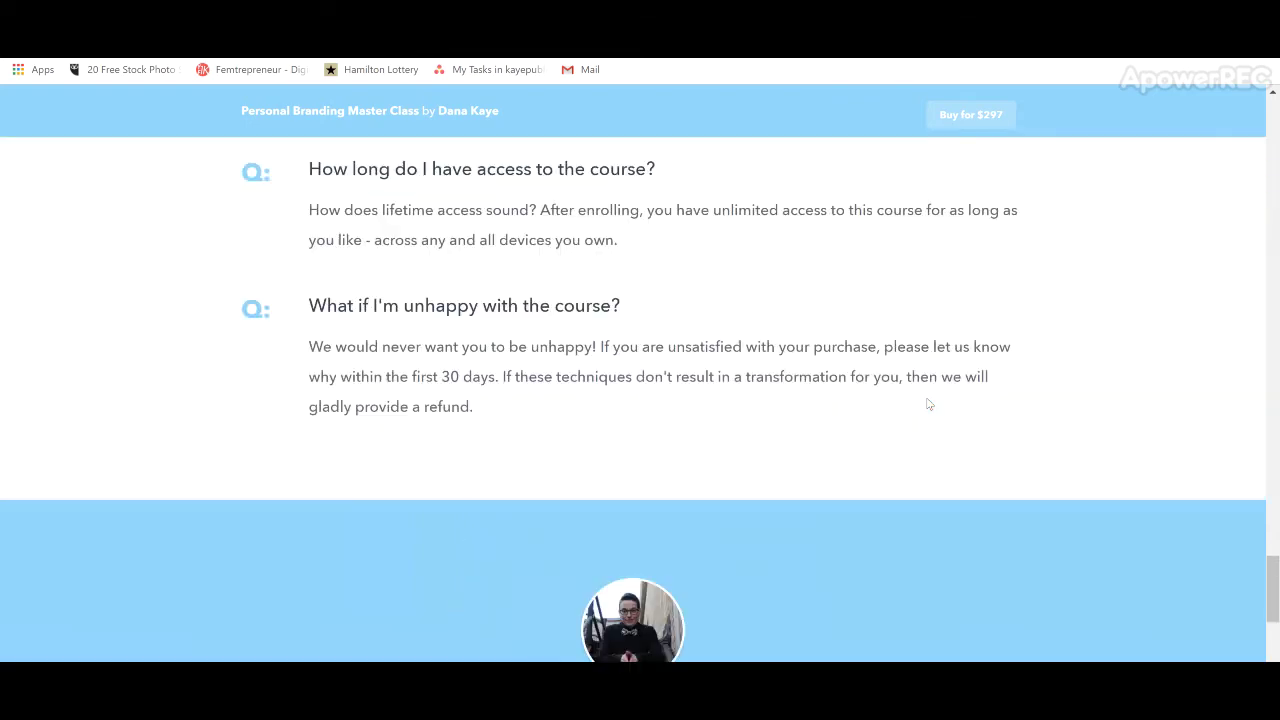
scroll(928, 404, up, 15)
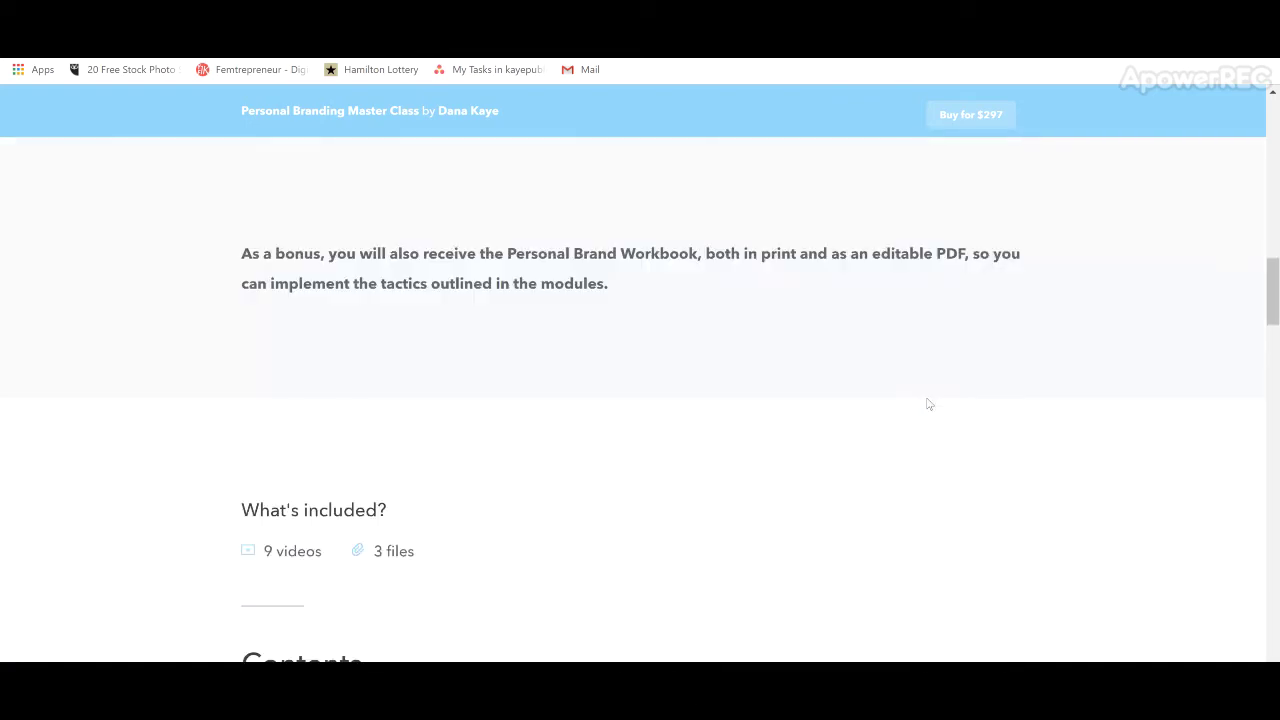